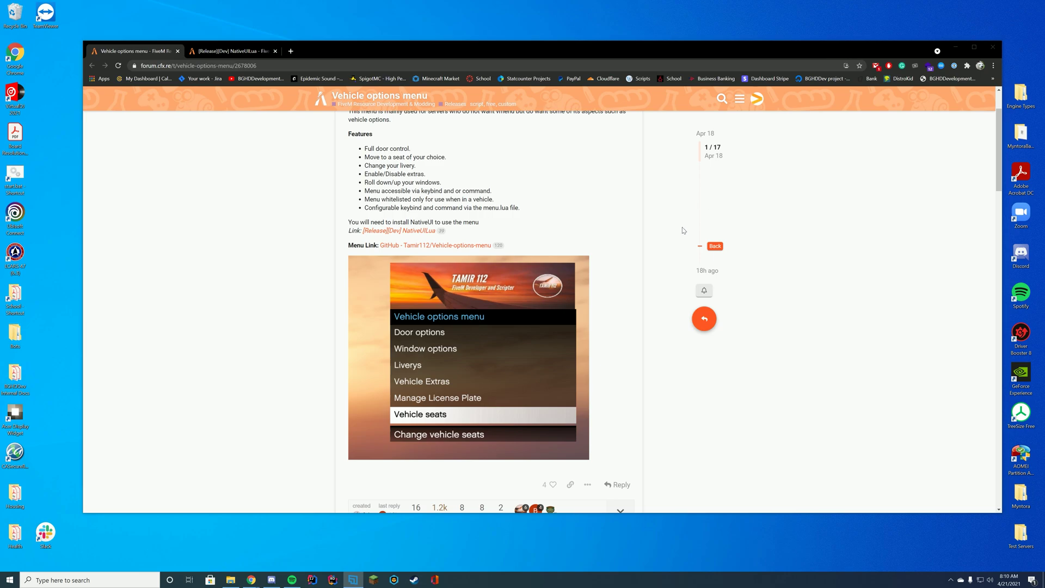
- Download the zip source code of the latest NativeUILua release through the download link in its forum post
click(242, 53)
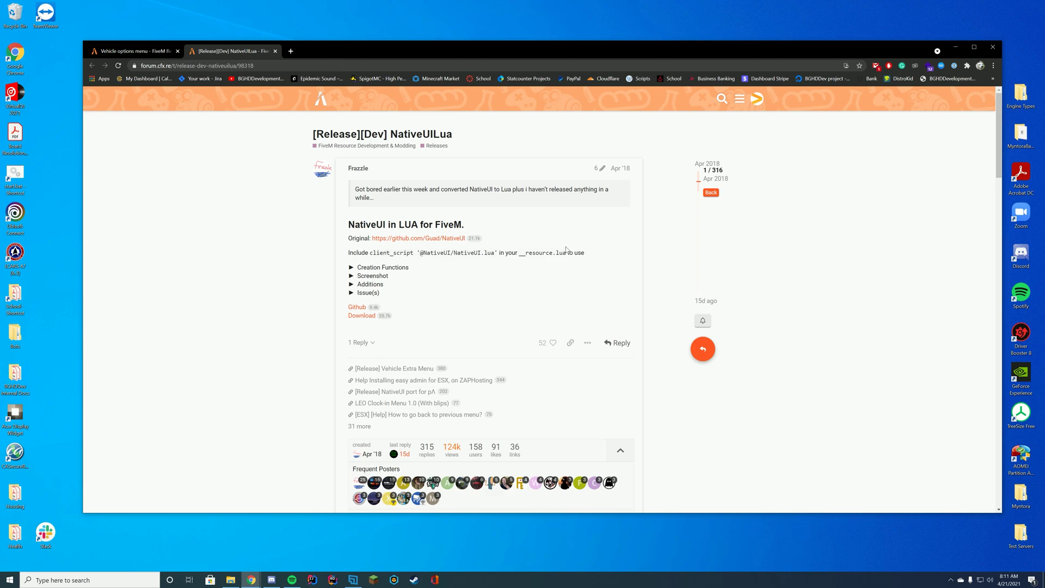
click(365, 320)
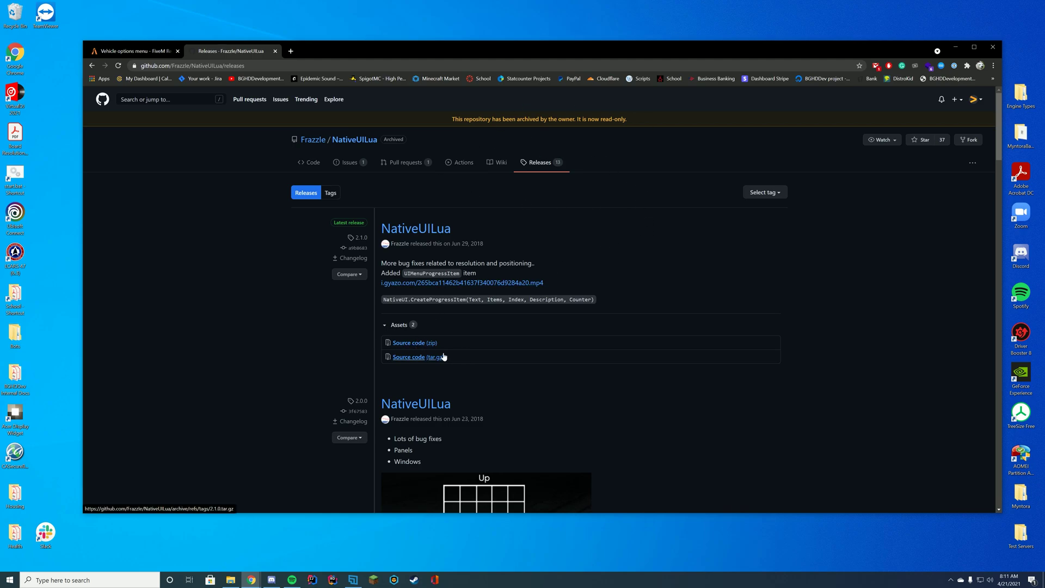
click(405, 347)
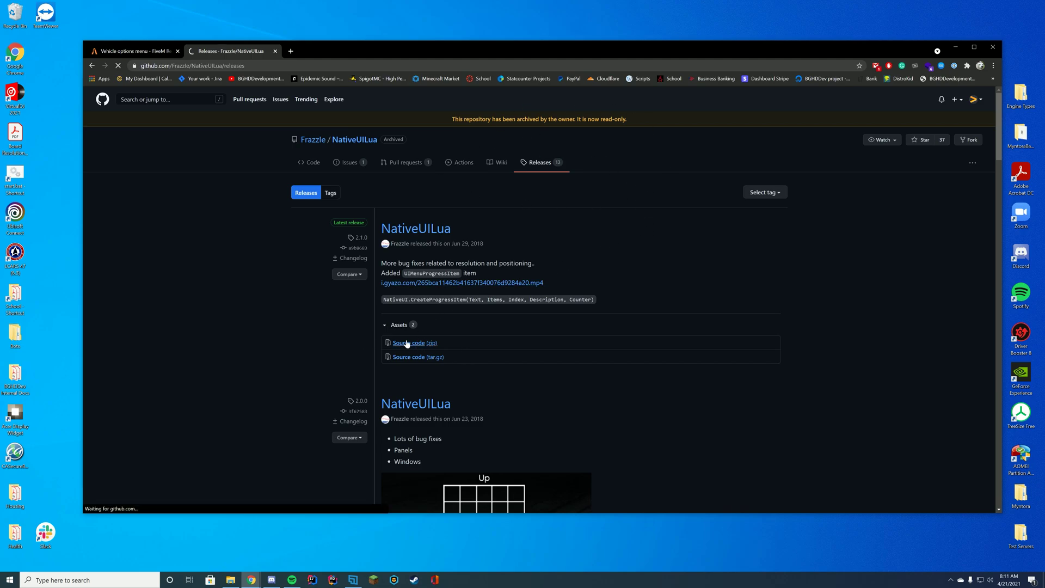
- Open the downloaded NativeUILua-2.1.0.zip and go into its NativeUILua-2.1.0 folder
click(129, 502)
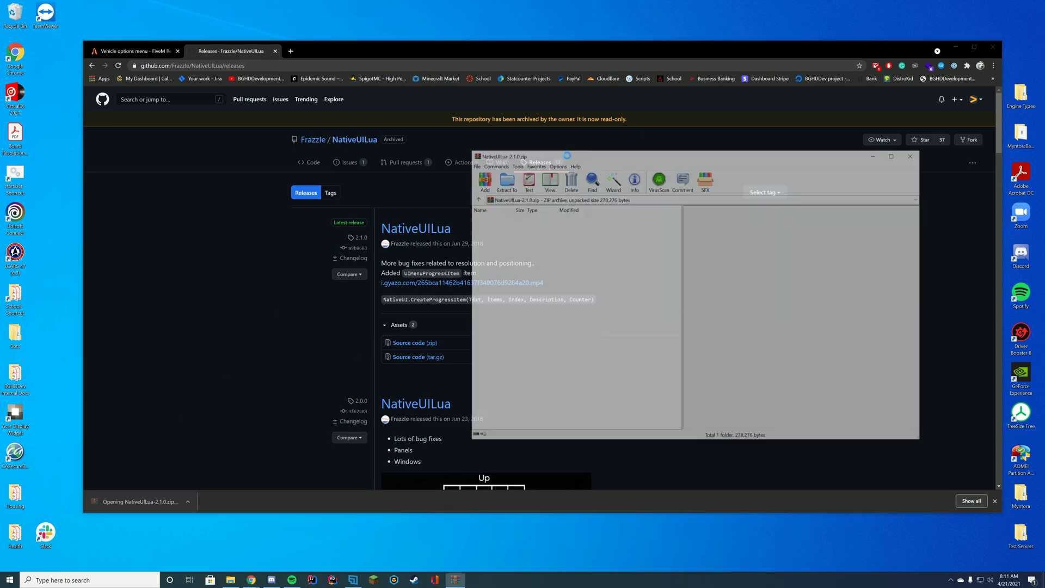
click(490, 225)
double_click(491, 226)
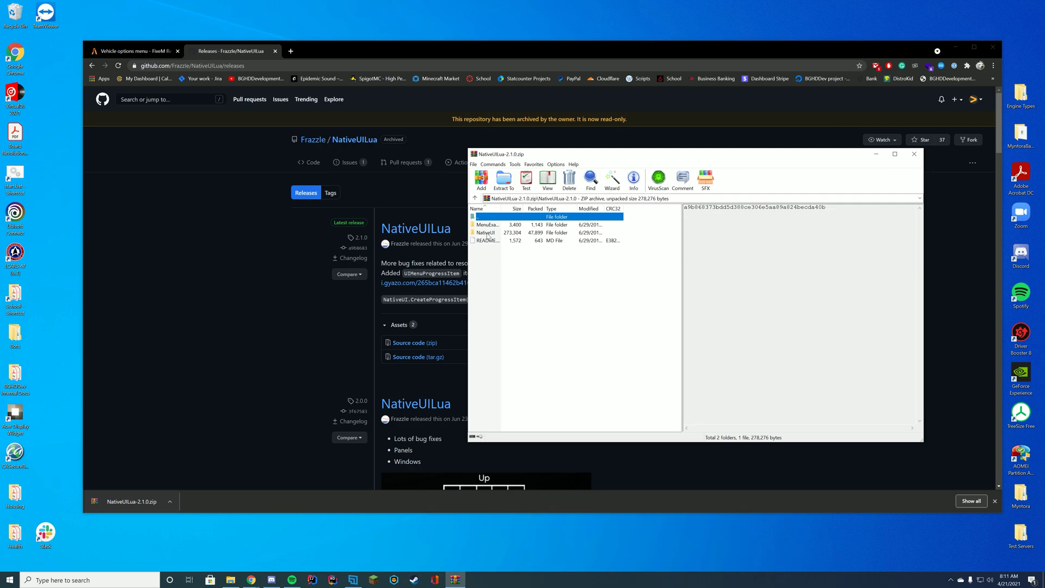
key(BackSpace)
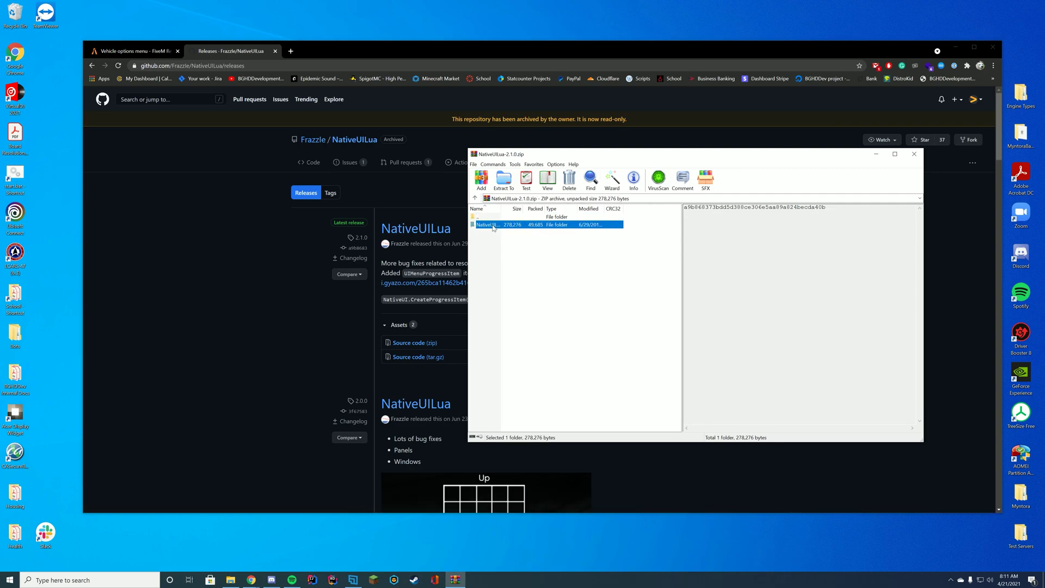
double_click(492, 225)
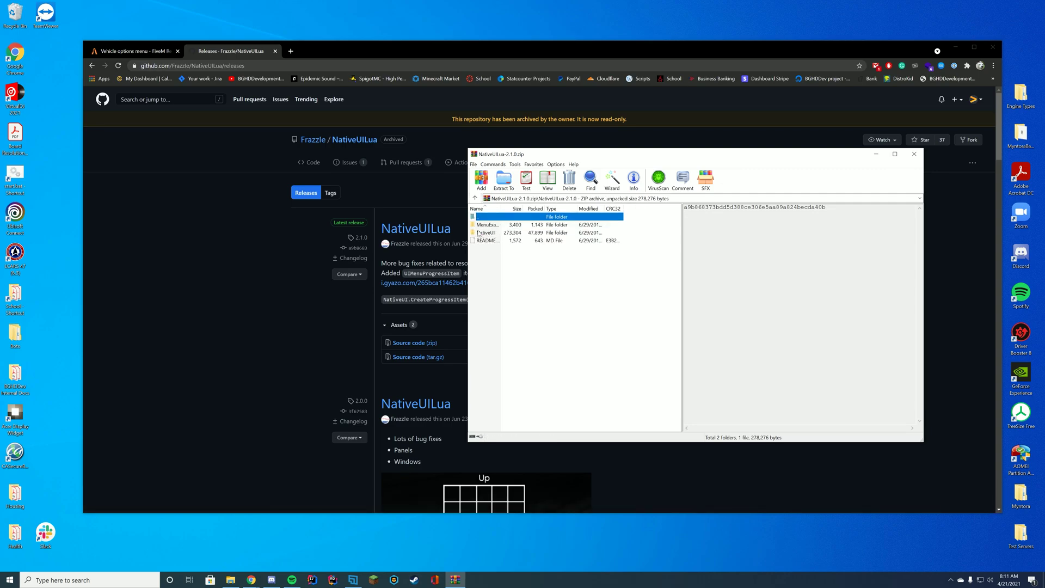
- Download the Vehicle-options-menu repository as a ZIP via the forum post's menu link, open the archive and minimize the browser
click(139, 51)
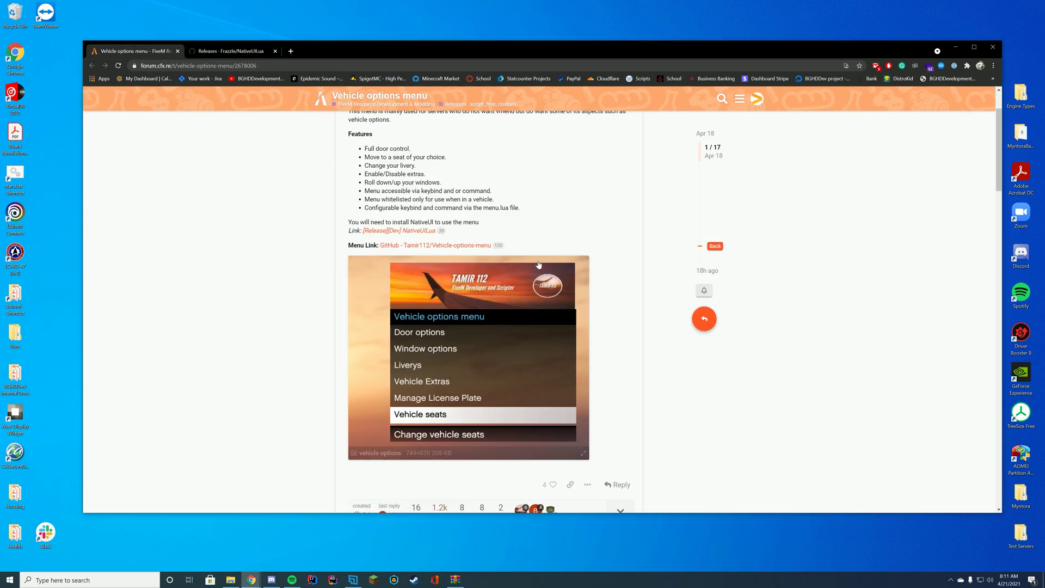
scroll(349, 136, up, 2)
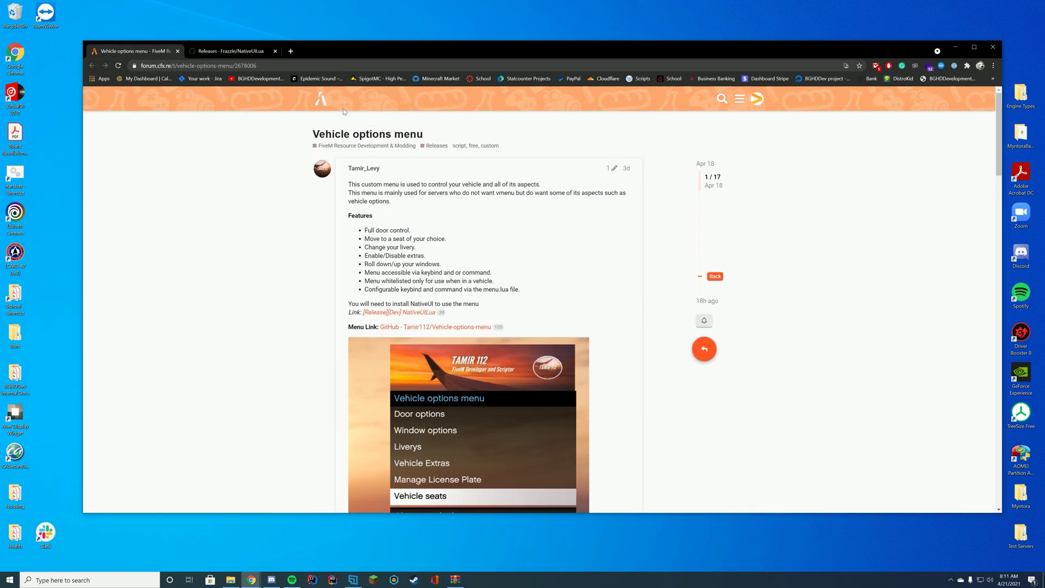
scroll(568, 251, down, 3)
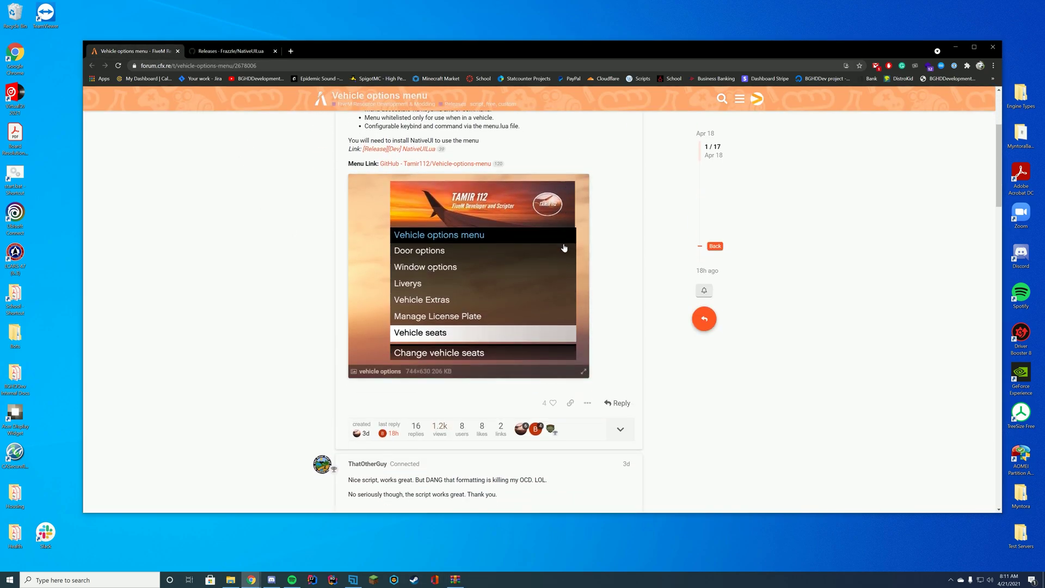
click(405, 165)
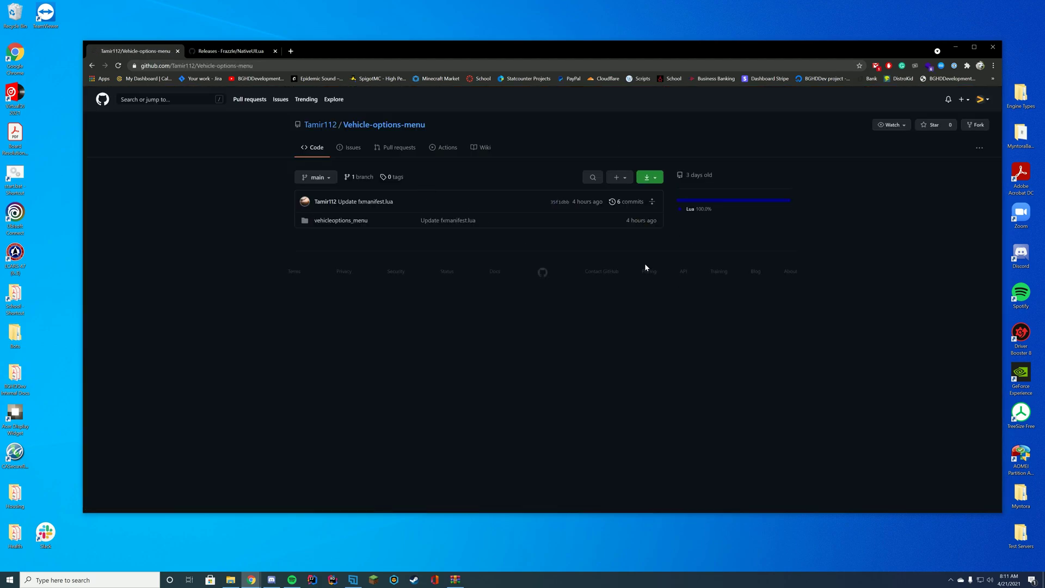
click(654, 178)
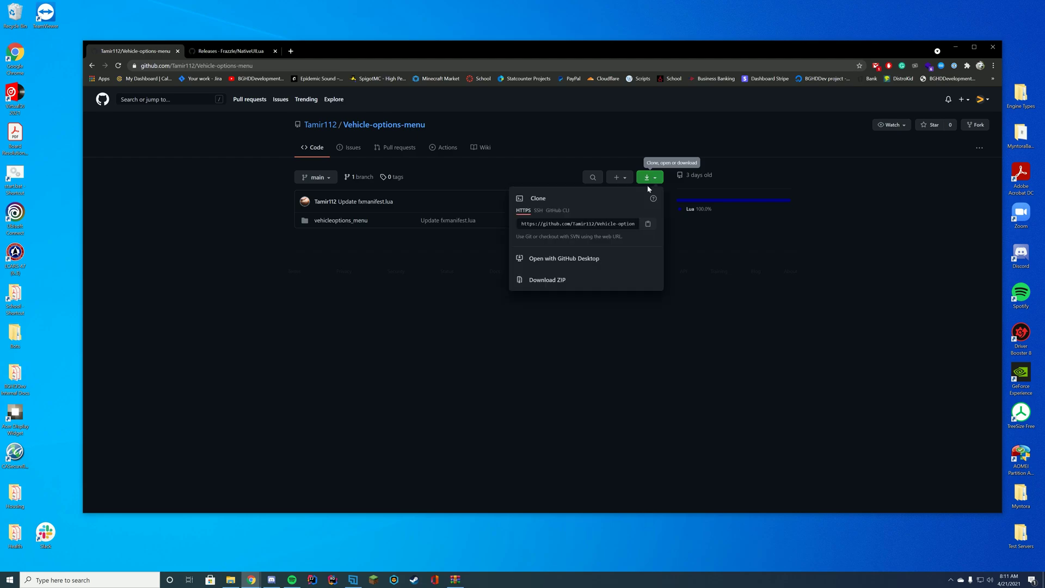
click(544, 283)
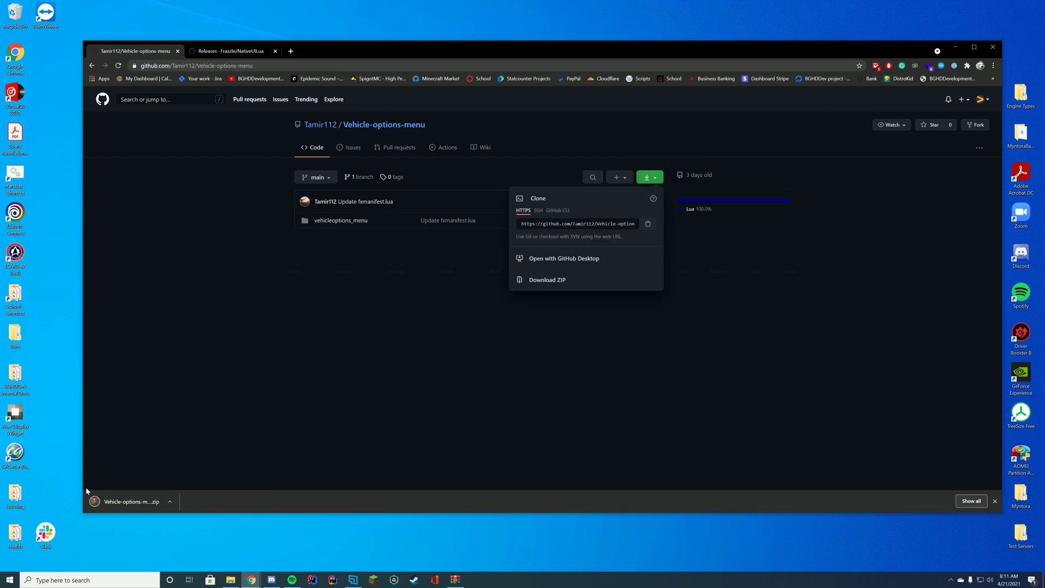
click(955, 48)
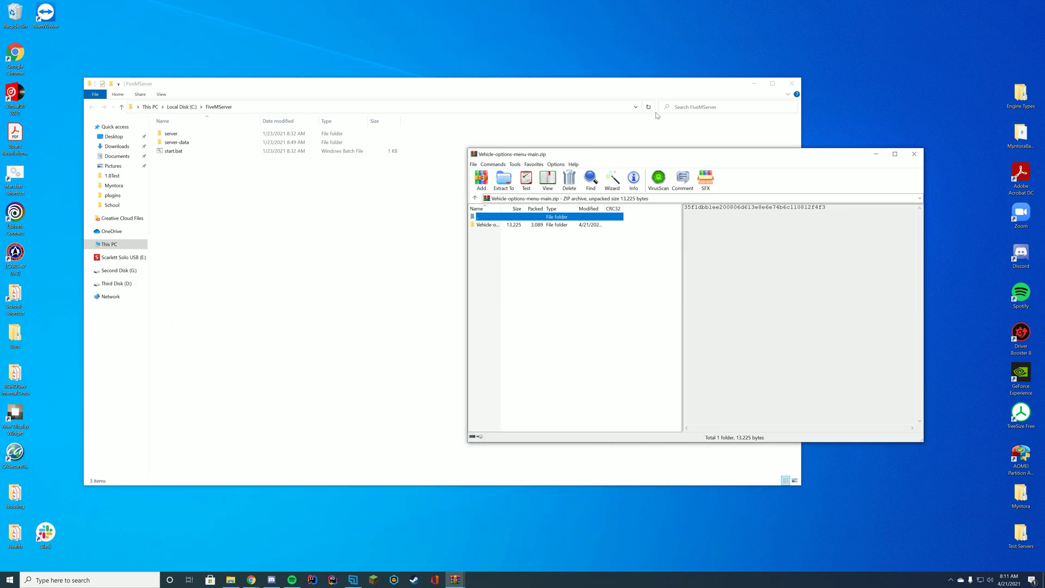
- Arrange the two archive windows so both are accessible beside the FiveMServer folder, and check the NativeUI folder's contents
drag(561, 158, 587, 245)
drag(562, 157, 605, 36)
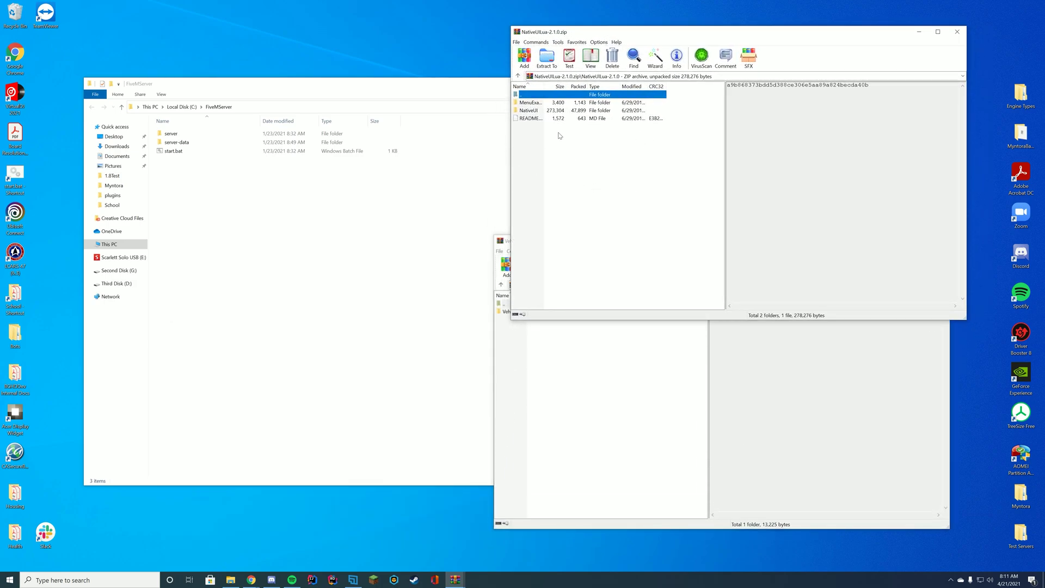
double_click(545, 111)
double_click(531, 97)
click(581, 365)
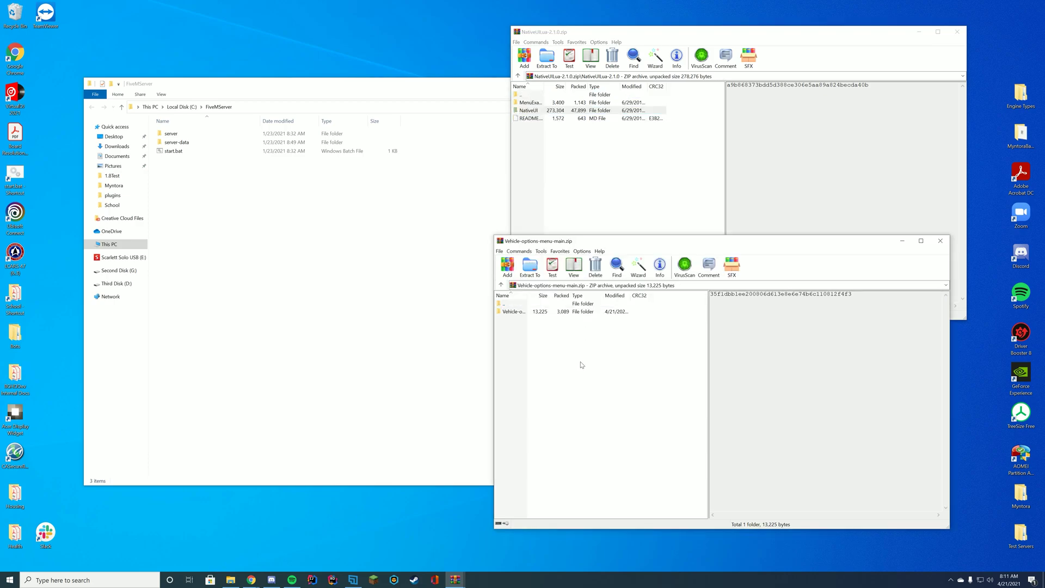
- Go into Vehicle-options-menu-main in the vehicle menu archive and check the contents of its vehicleoptions_menu folder
double_click(513, 312)
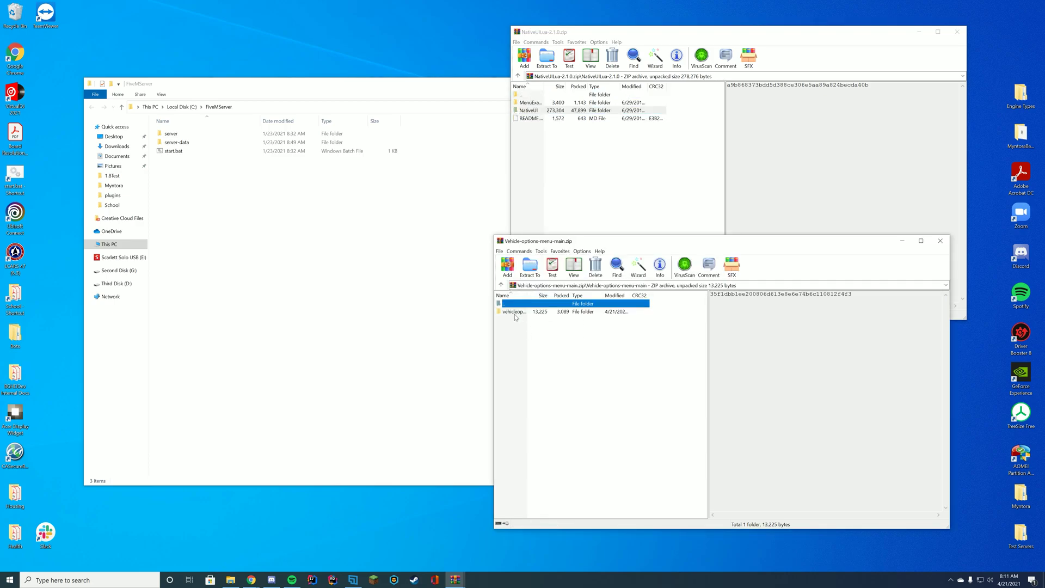
double_click(515, 307)
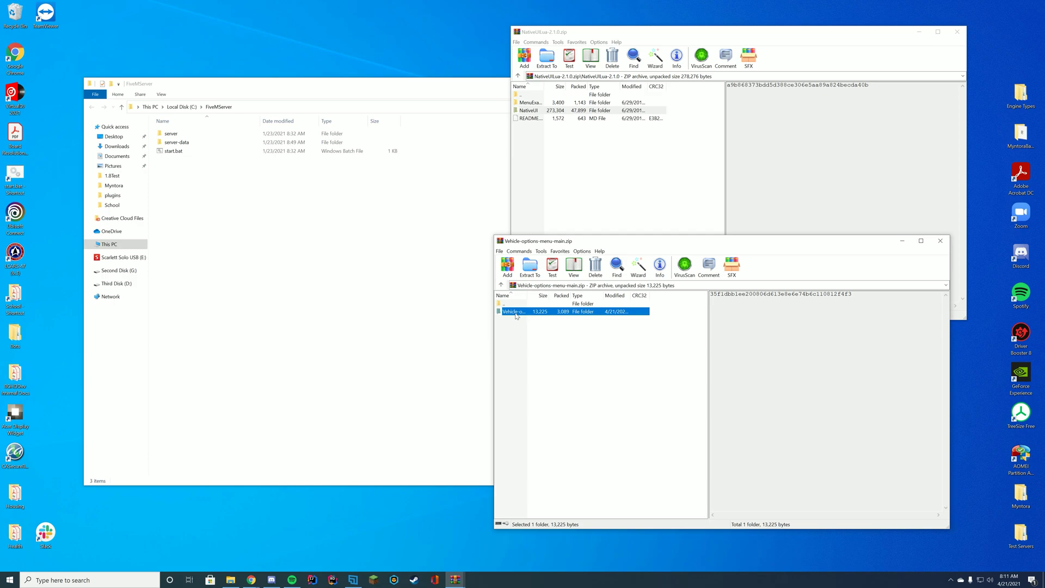
double_click(515, 312)
double_click(515, 315)
double_click(513, 306)
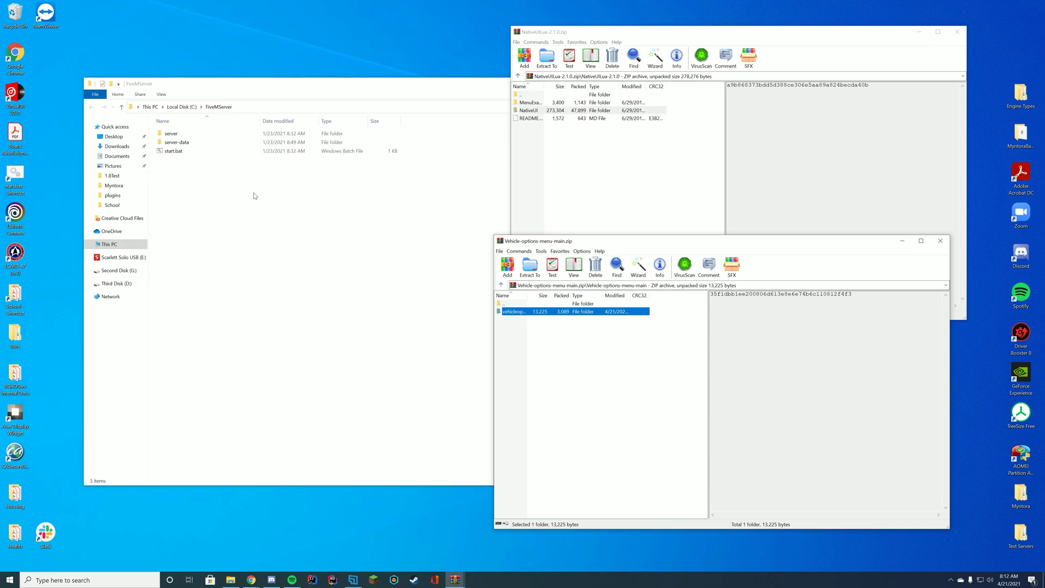
- Open the server-data\resources folder of FiveMServer and move its window clear of the archive windows
double_click(232, 145)
double_click(191, 153)
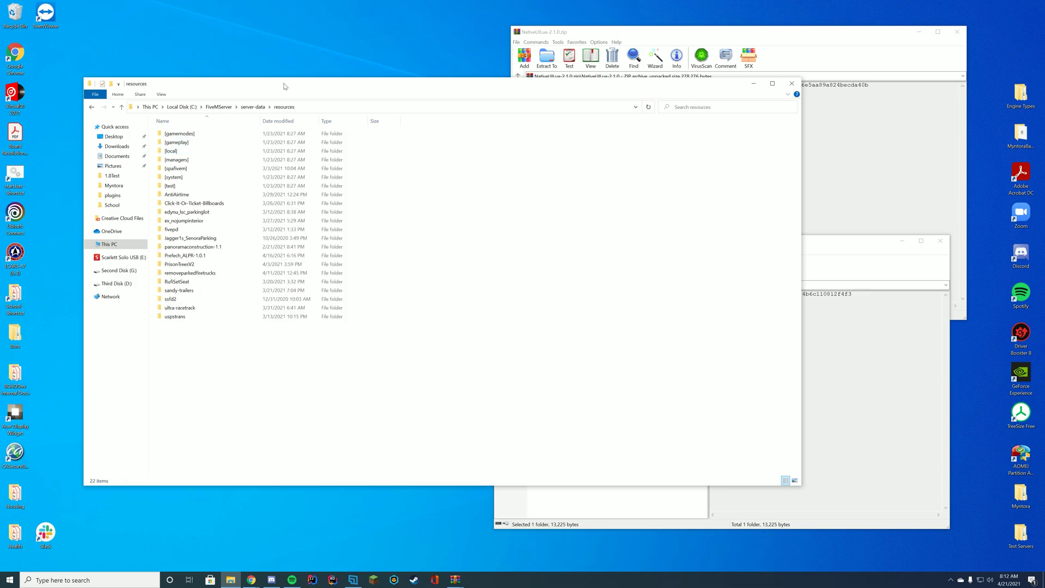
drag(288, 88, 208, 91)
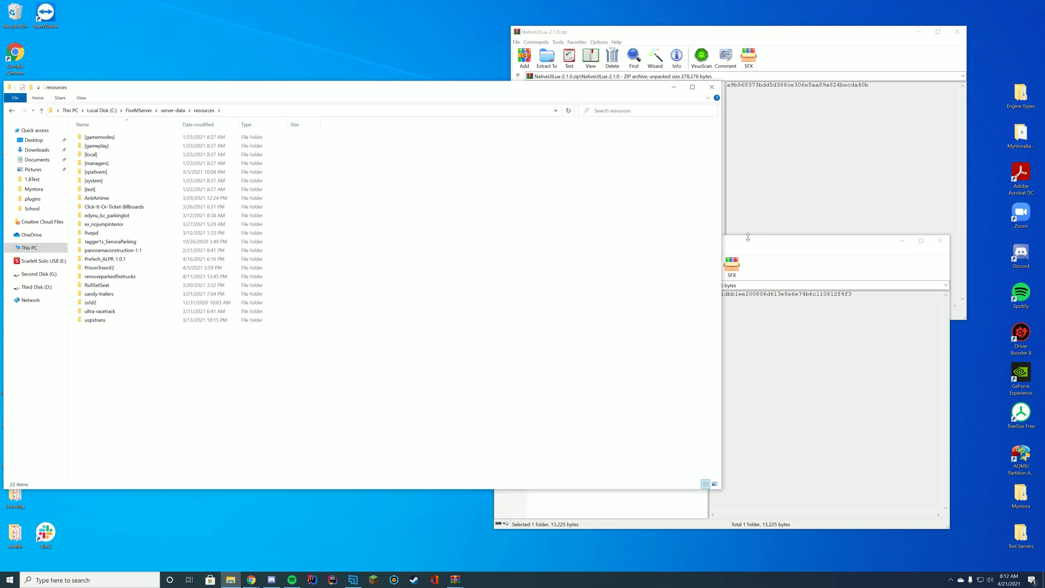
- Check the NativeUI folder in the NativeUILua archive and extract it into the server's resources folder
click(764, 246)
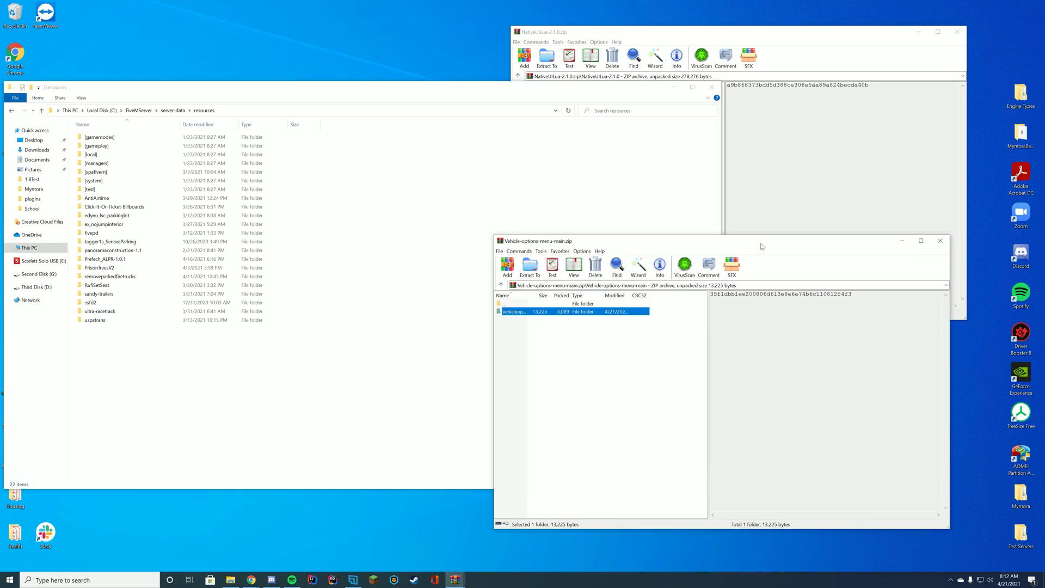
click(521, 98)
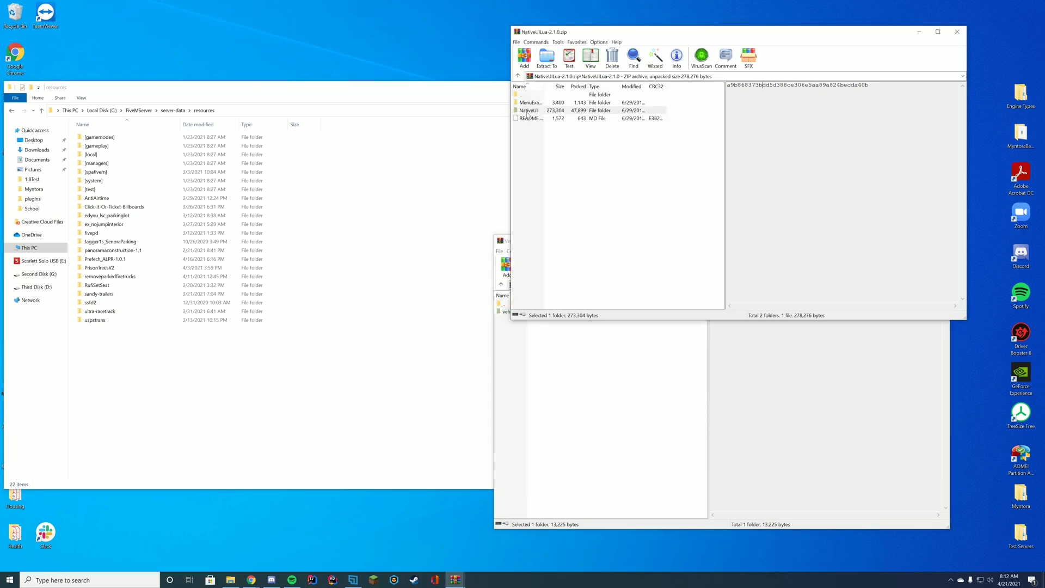
double_click(527, 111)
double_click(531, 98)
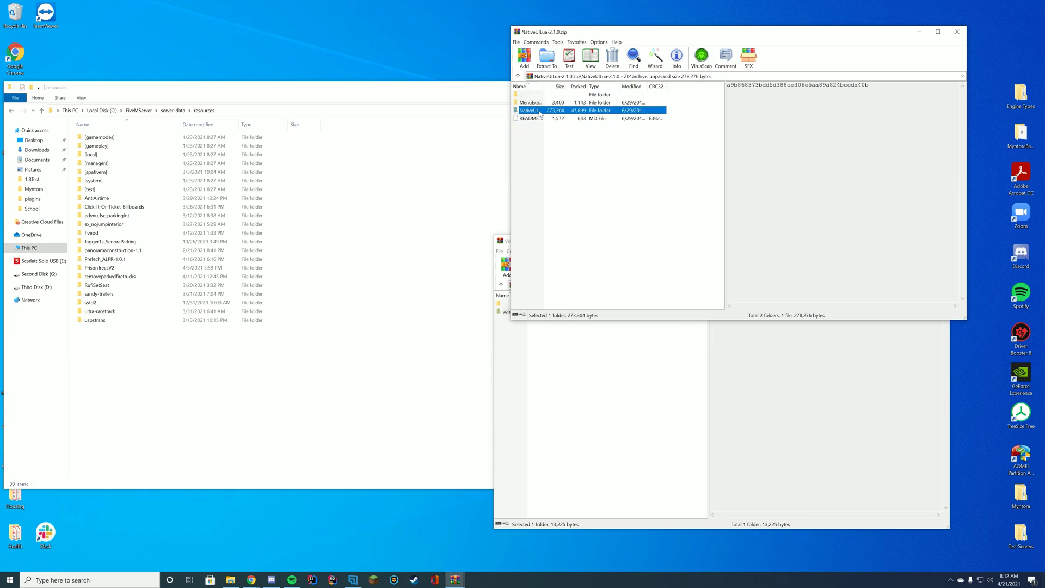
double_click(539, 112)
double_click(534, 95)
drag(532, 109, 158, 375)
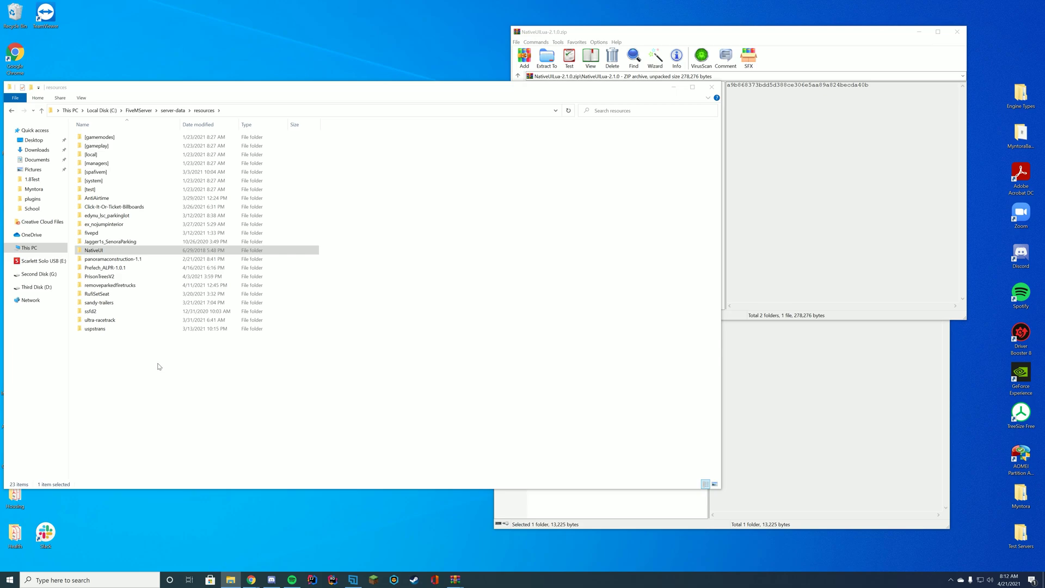
- Extract the vehicleoptions_menu folder from its archive into the server's resources folder and close both archives
click(775, 355)
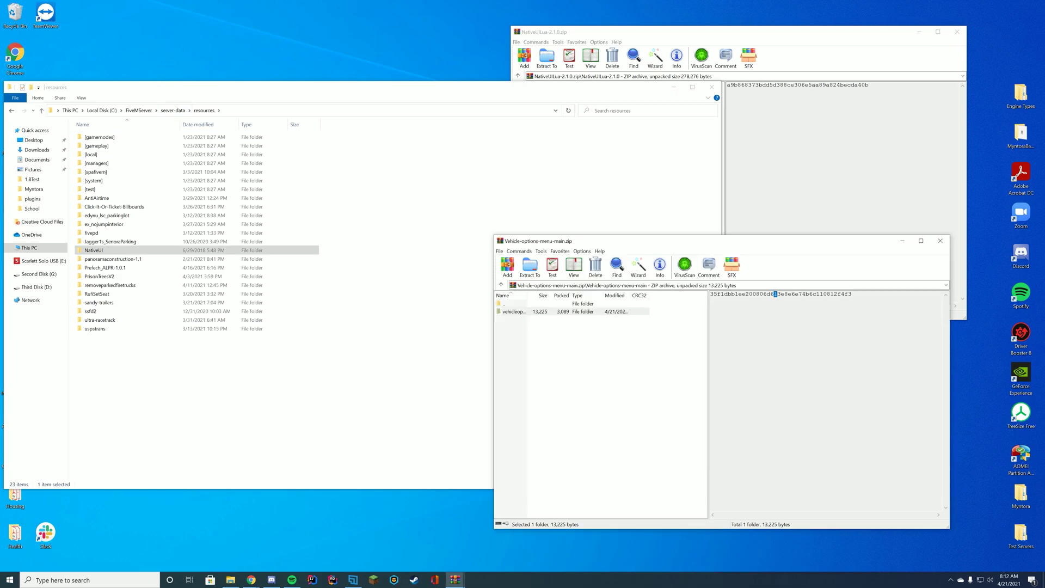
double_click(509, 303)
double_click(510, 311)
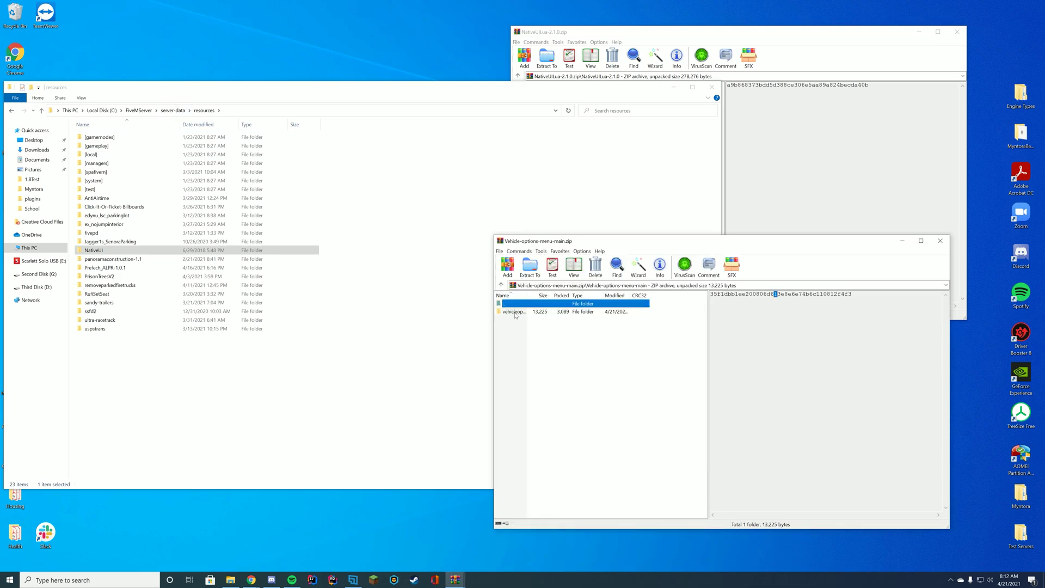
drag(515, 315, 207, 408)
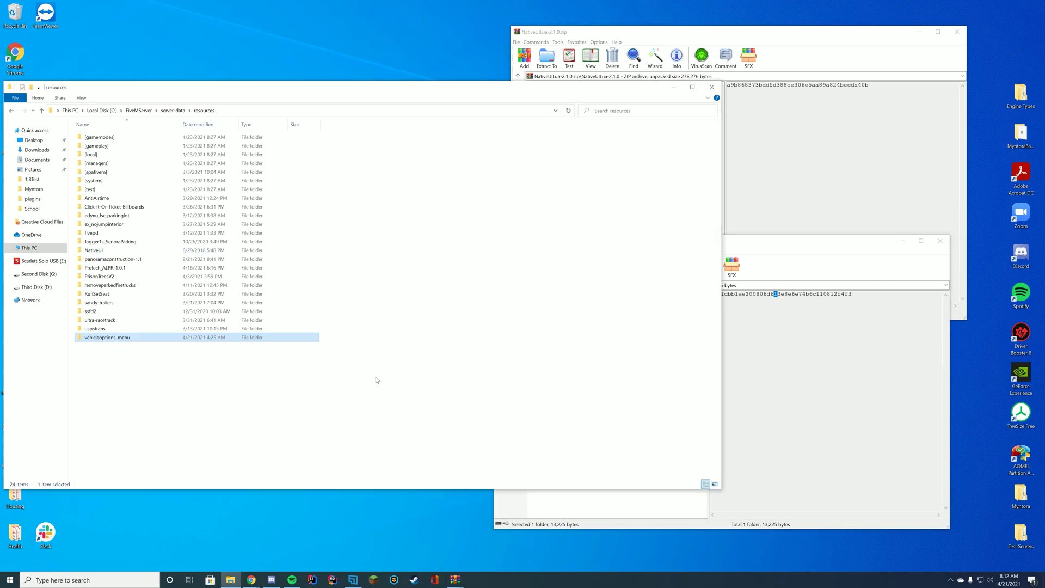
click(940, 240)
click(957, 31)
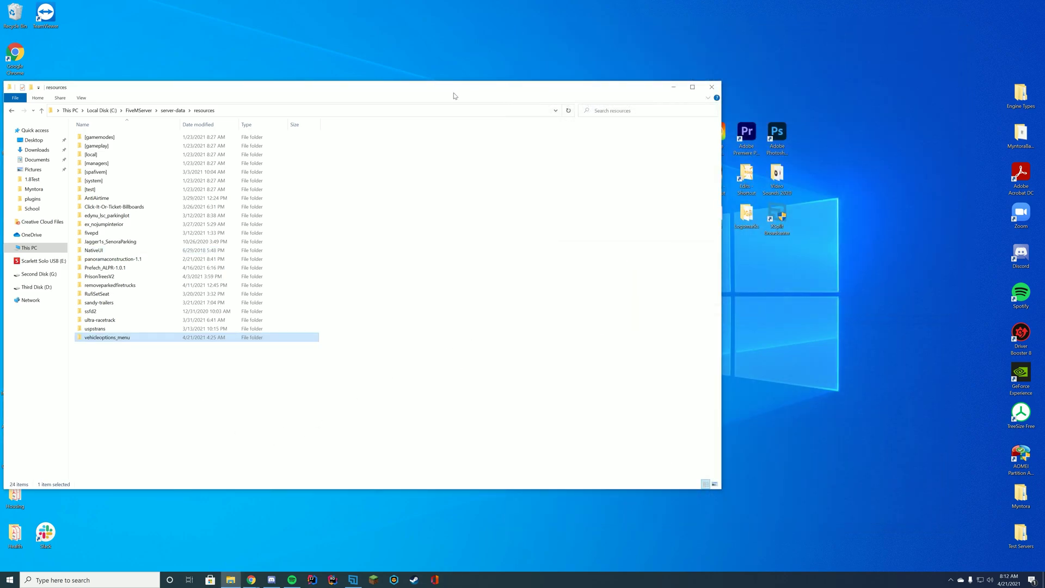
- Open menu.lua from the vehicleoptions_menu resource folder in Notepad++
drag(390, 87, 626, 70)
double_click(345, 320)
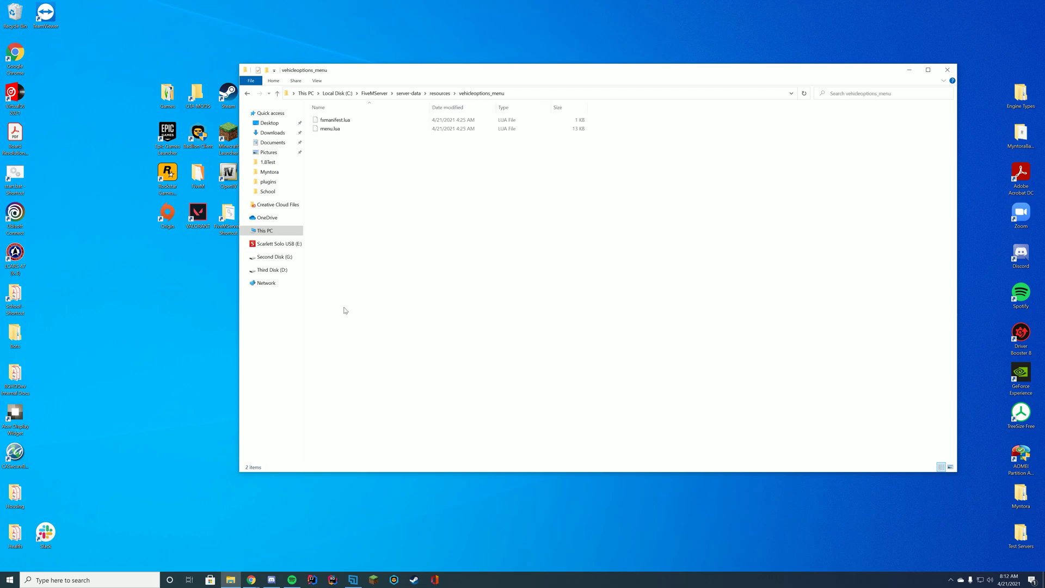
right_click(334, 129)
click(376, 170)
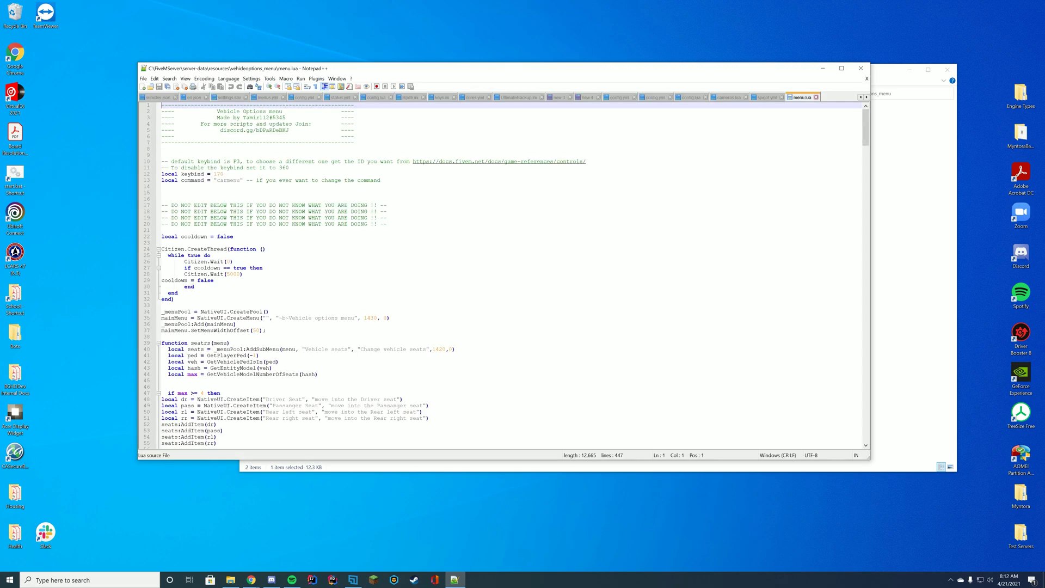
- Review the keybind and command settings near the beginning of menu.lua, including the comments on changing or disabling the keybind
click(224, 173)
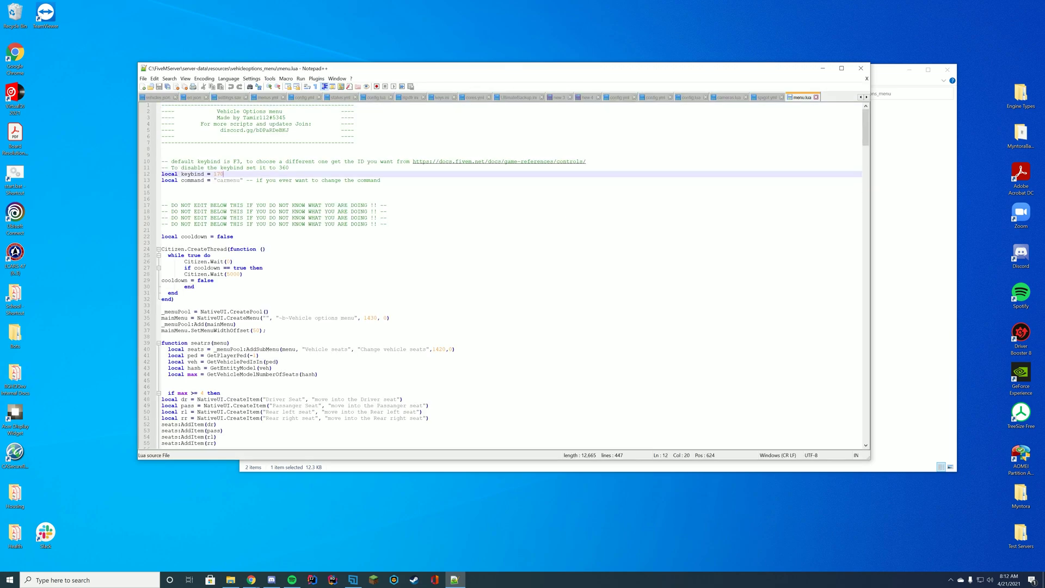
click(426, 193)
key(Up)
key(Up)
key(Up)
key(Up)
key(Up)
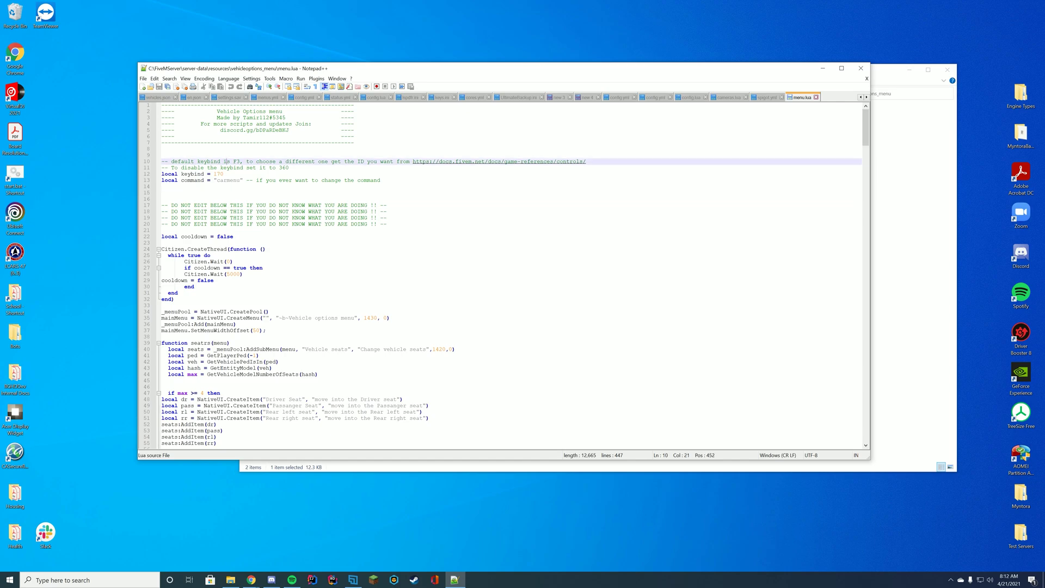
key(Down)
key(Down)
click(584, 155)
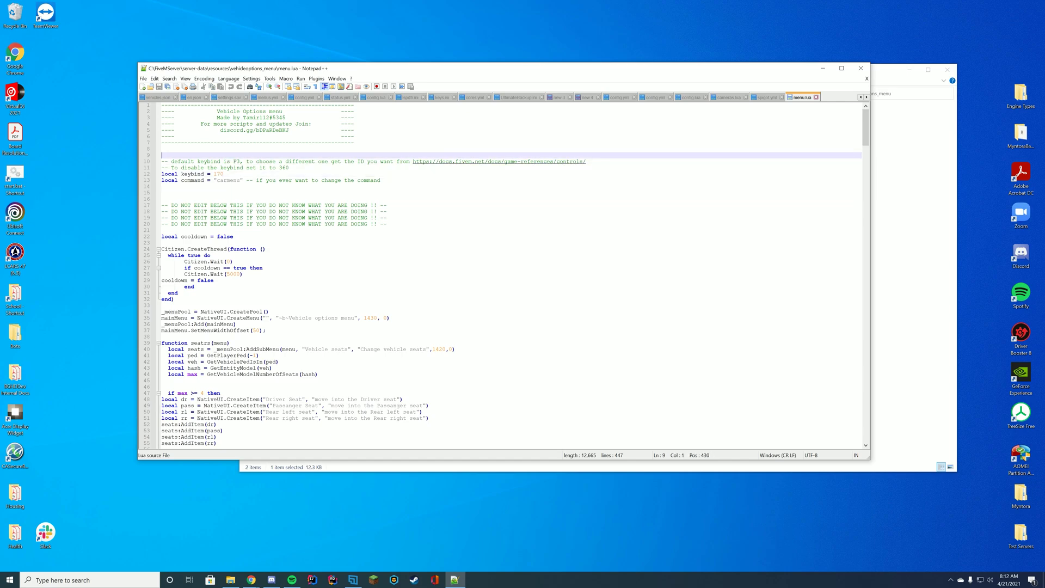
click(584, 174)
double_click(228, 181)
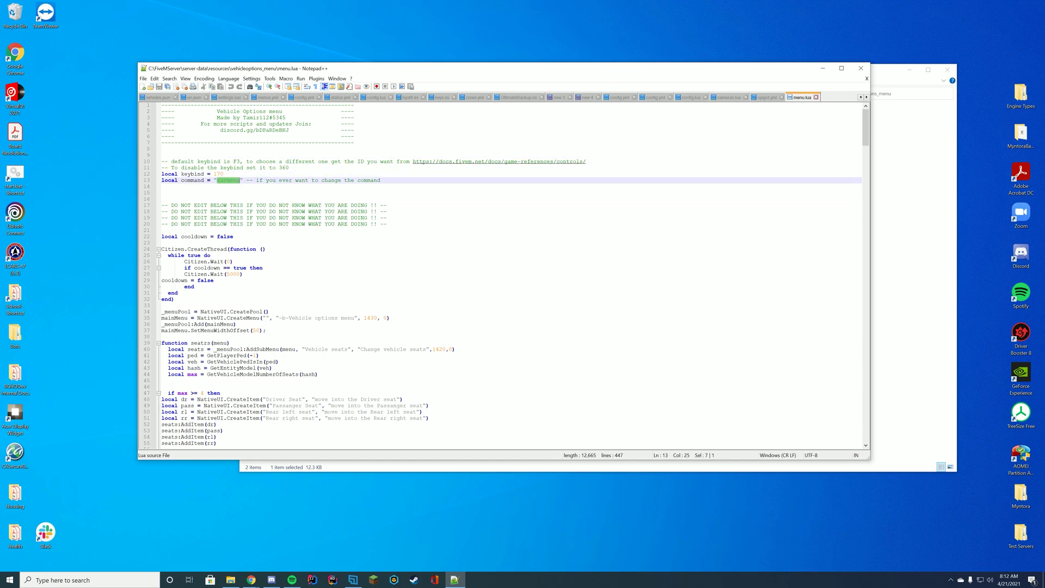
- Look through the seat and door function code in menu.lua, return to the beginning of the file and close Notepad++
click(380, 180)
key(End)
scroll(501, 275, down, 8)
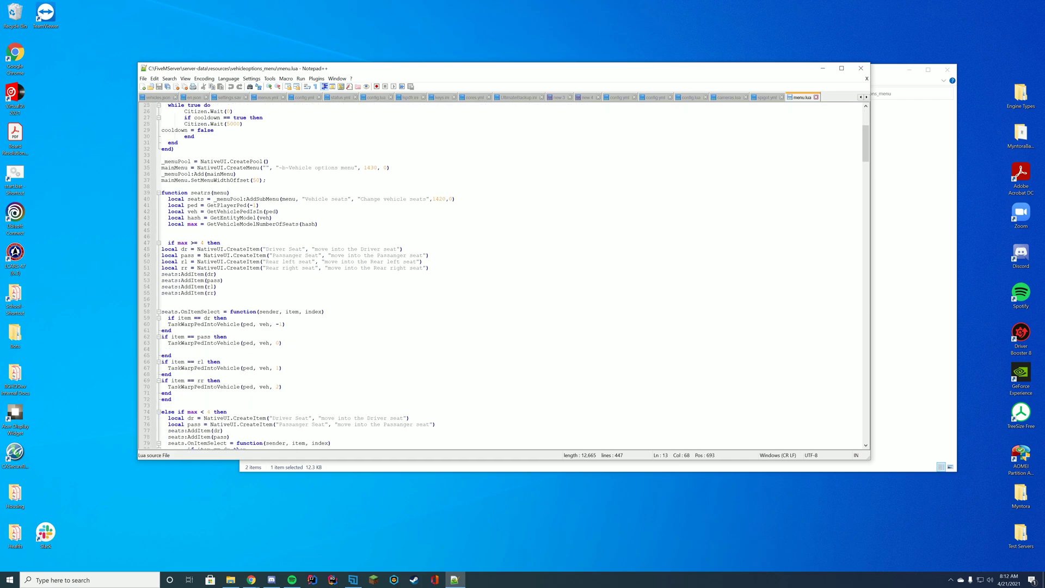
scroll(501, 275, down, 14)
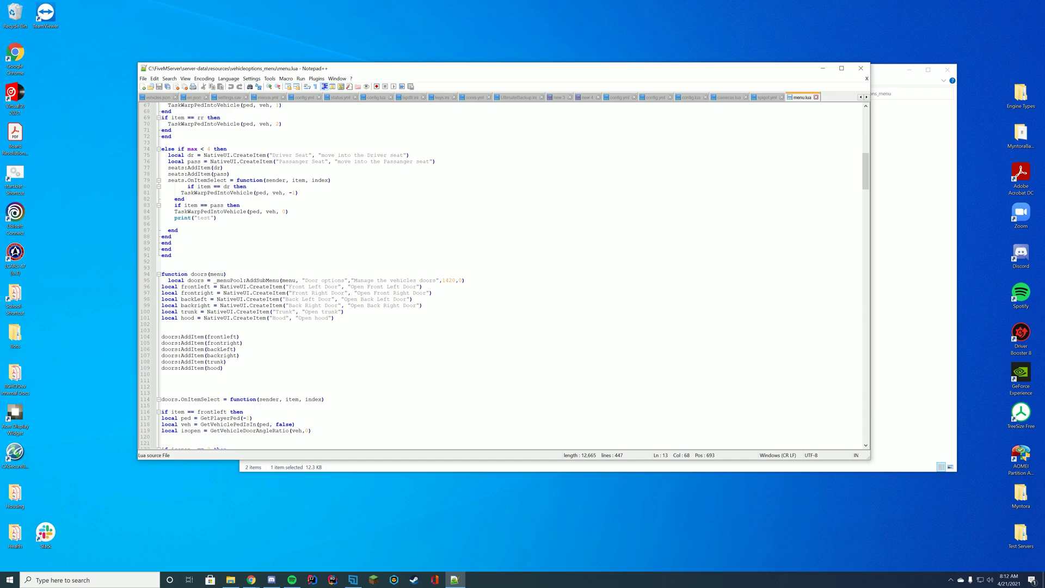
scroll(501, 275, down, 7)
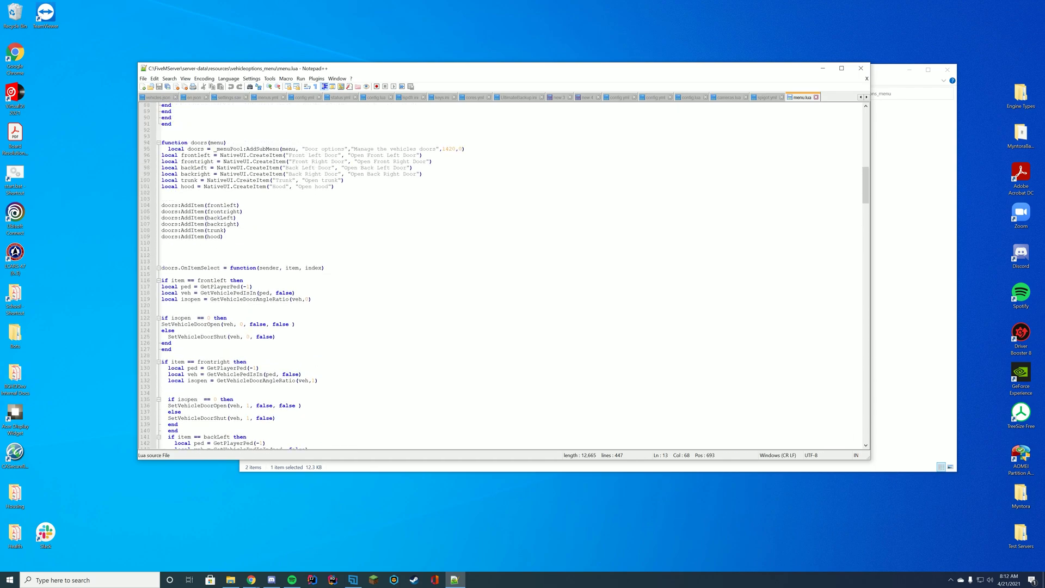
scroll(501, 274, down, 14)
drag(865, 223, 858, 106)
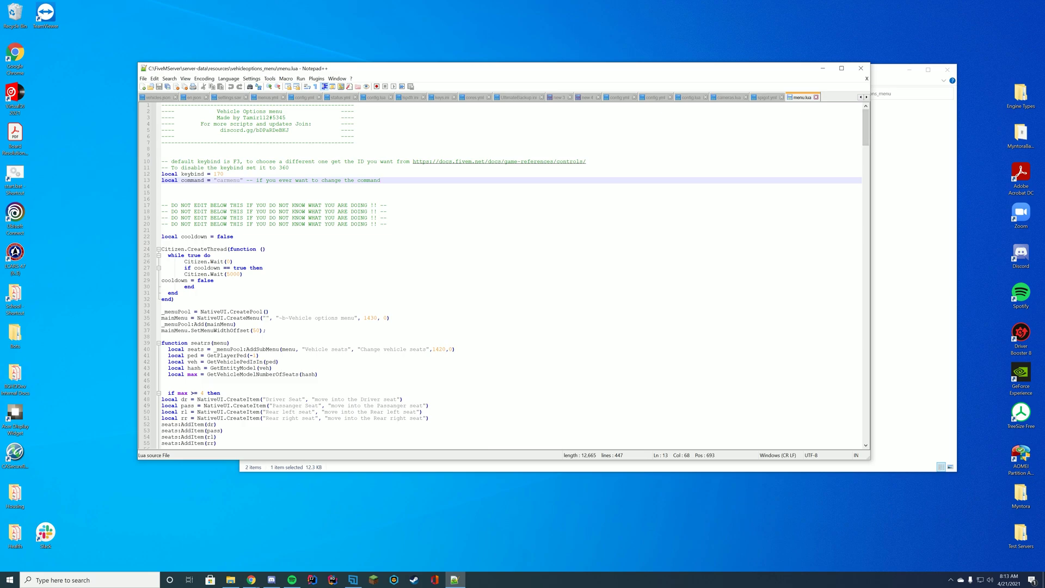
click(861, 68)
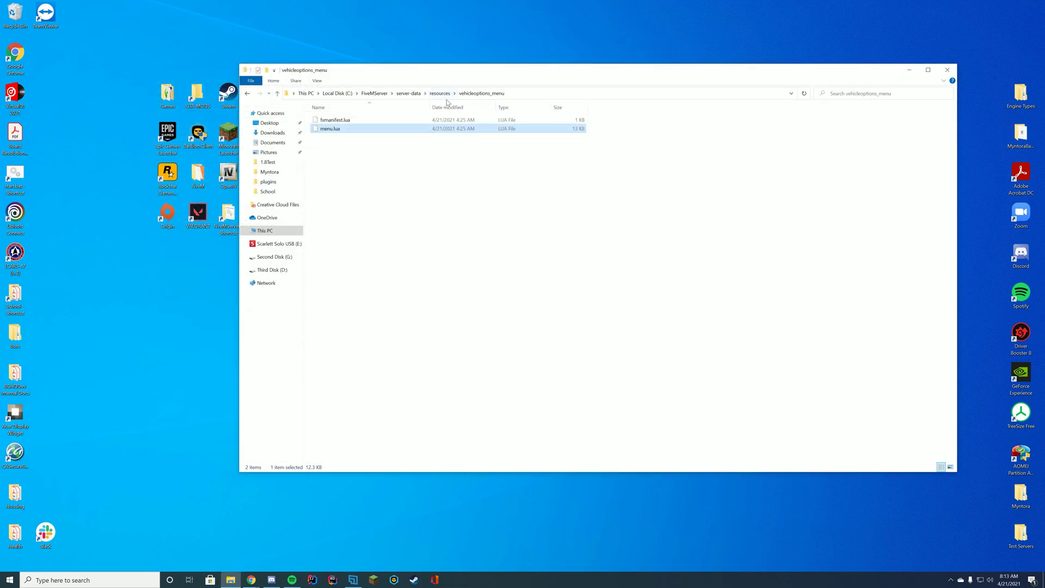
- Open server.cfg from the server-data folder in Notepad++ and show the resources folder beside it
click(439, 93)
click(408, 93)
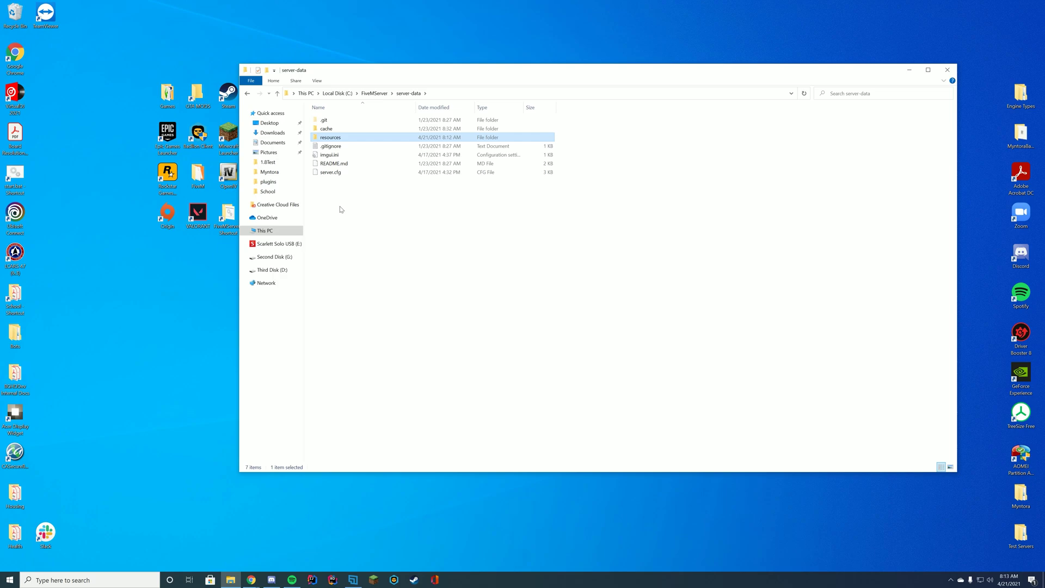
right_click(329, 173)
click(370, 218)
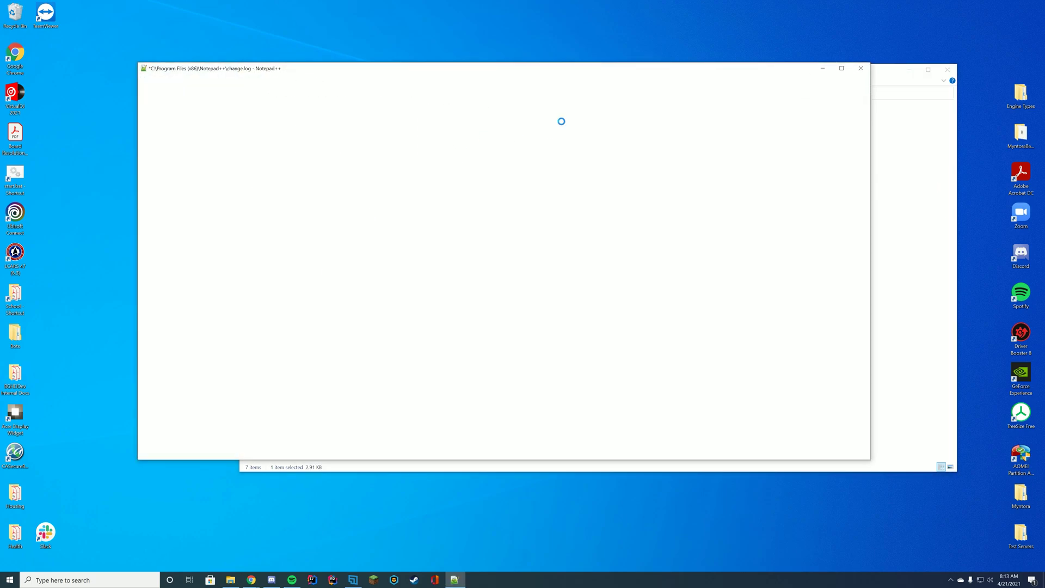
click(914, 139)
double_click(327, 136)
drag(373, 74, 511, 72)
- Add the line "ensure NativeUI" below the Prefech_ALPR-1.0.1 entry in server.cfg
click(238, 268)
key(Return)
text(ensure Na)
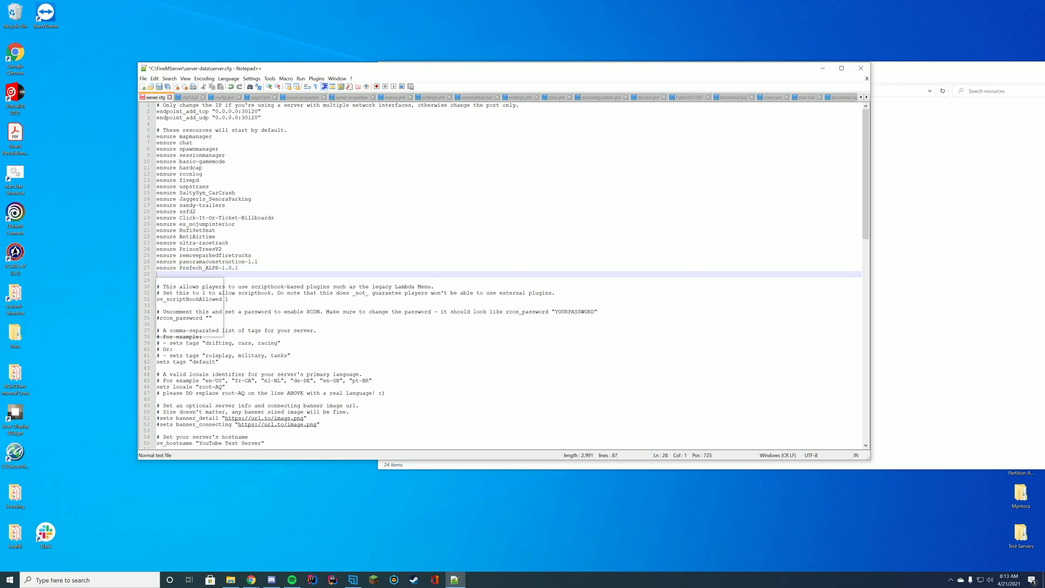
text(tiveU)
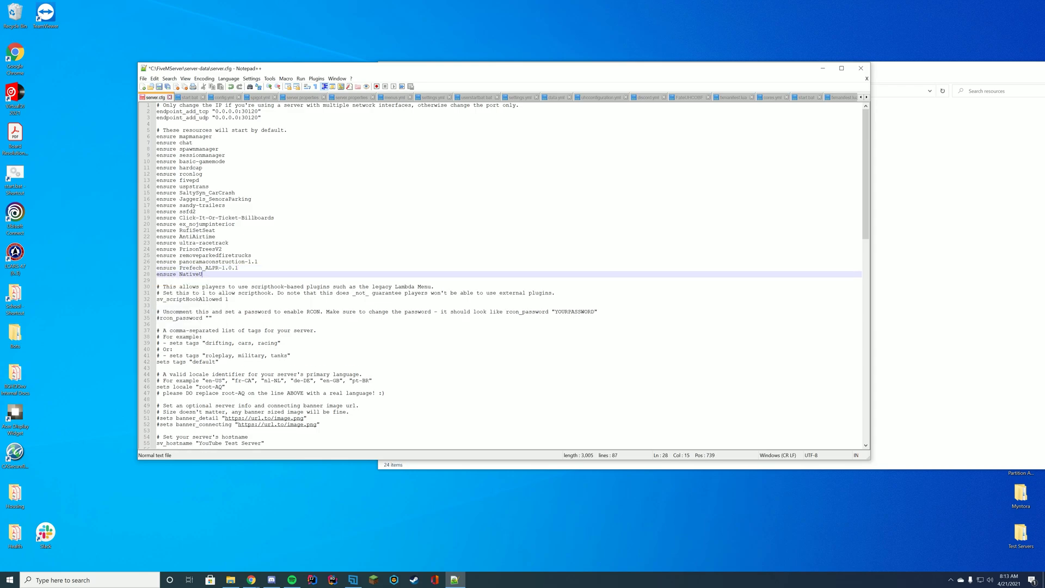
text(I)
key(Return)
- Add an "ensure vehicleoptions_menu" line below NativeUI, copying the folder's name from the resources folder, and save server.cfg
text(ensure)
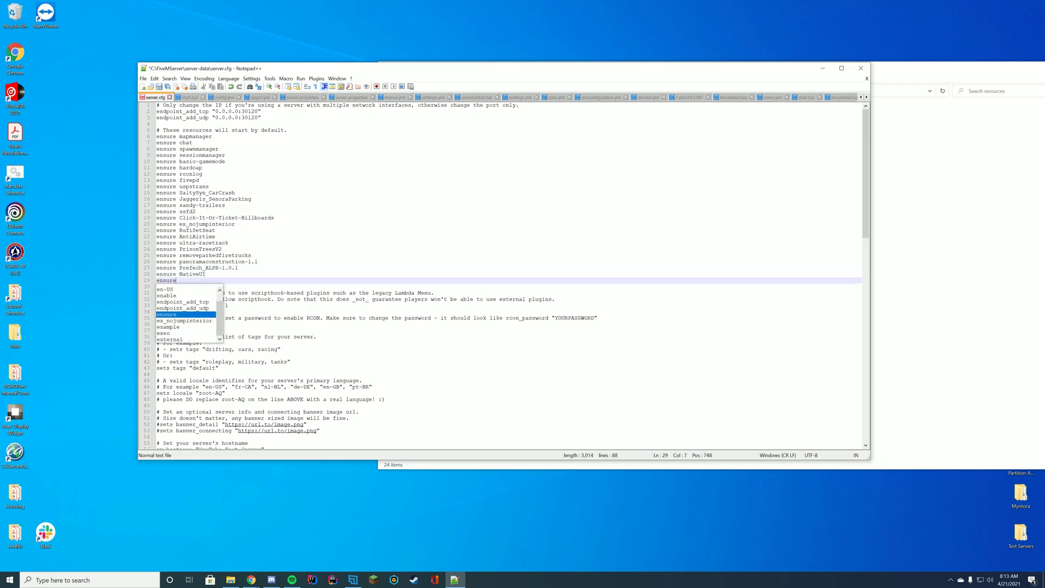
click(913, 266)
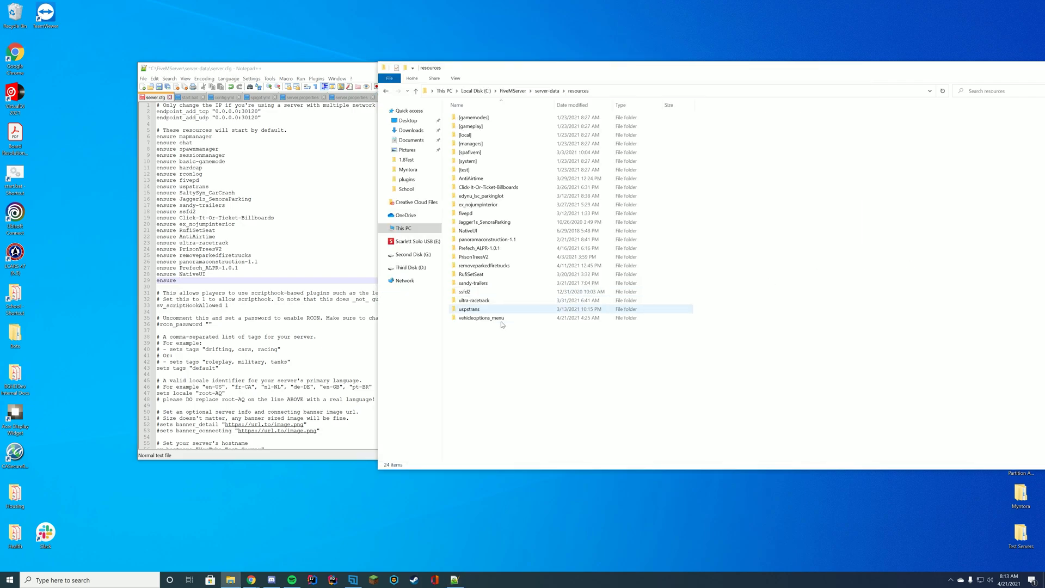
right_click(479, 319)
click(511, 550)
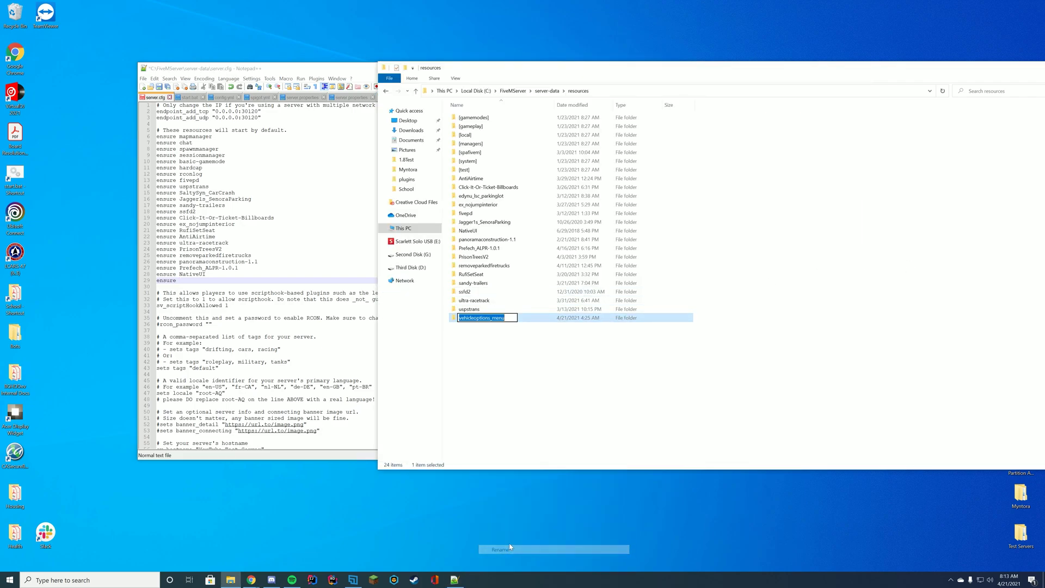
key(ctrl+c)
key(alt+Tab)
key(ctrl+v)
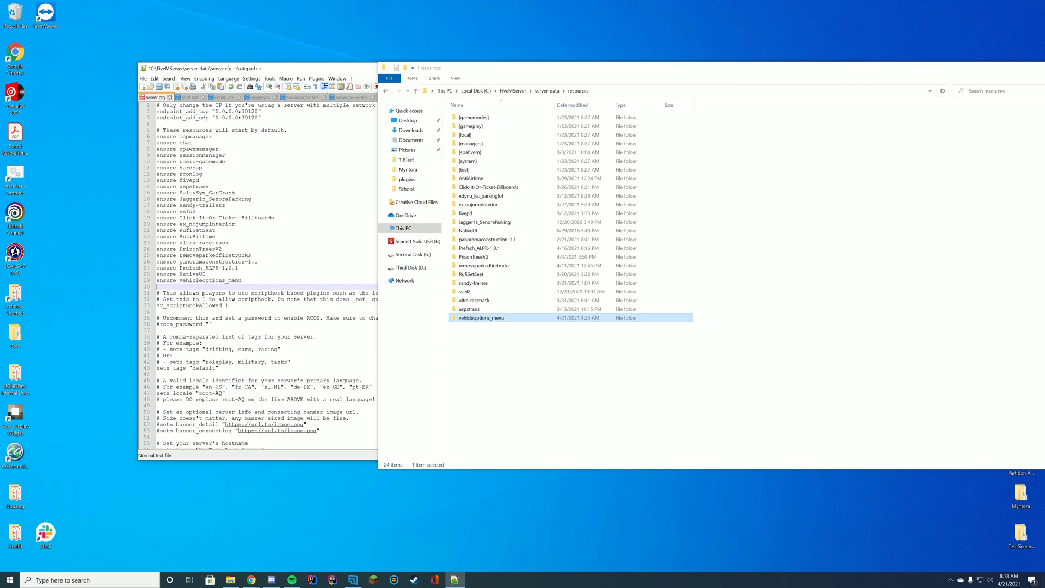
key(ctrl+s)
- Close the server.cfg editor and the resources folder and start the FiveM server from the start.bat desktop shortcut
drag(302, 68, 134, 74)
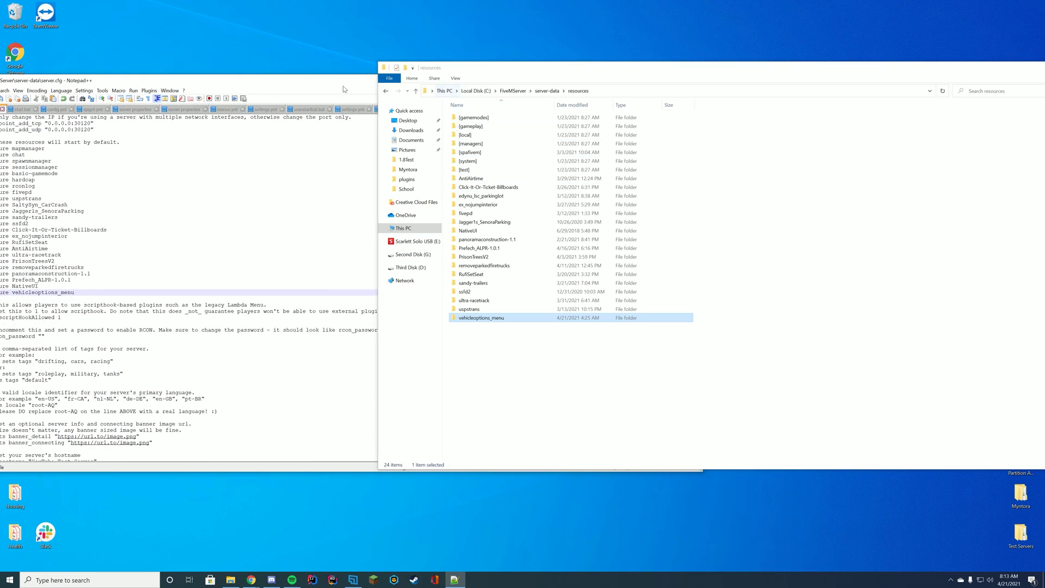
drag(342, 77, 490, 123)
drag(784, 68, 434, 81)
click(736, 82)
click(839, 119)
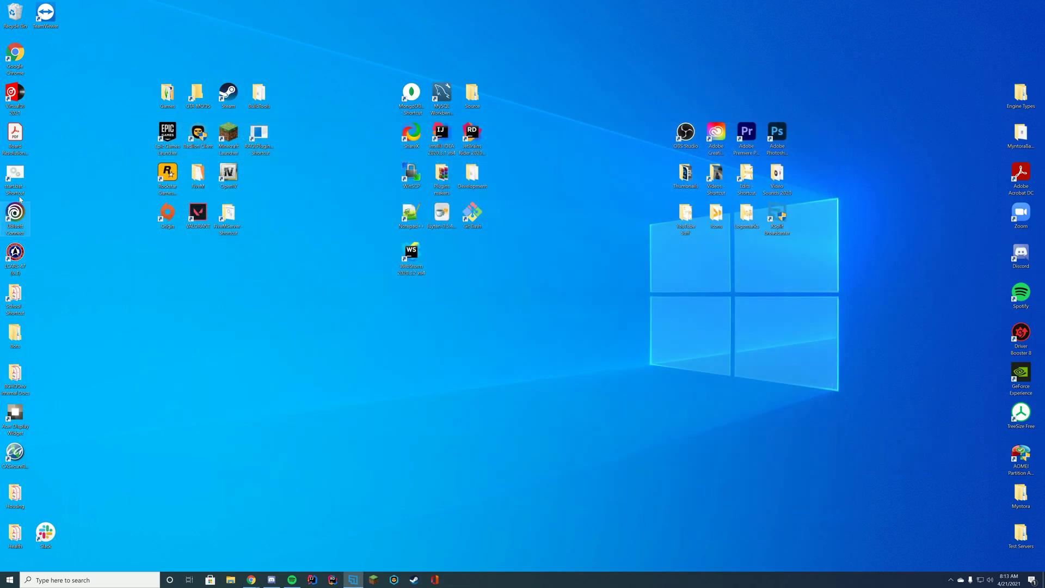
double_click(14, 180)
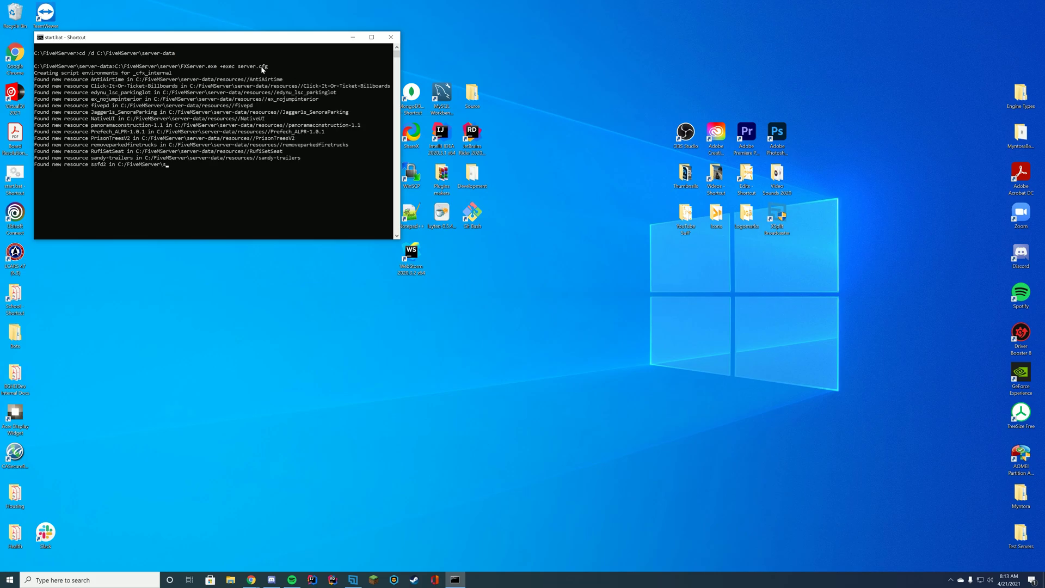
drag(290, 54, 418, 47)
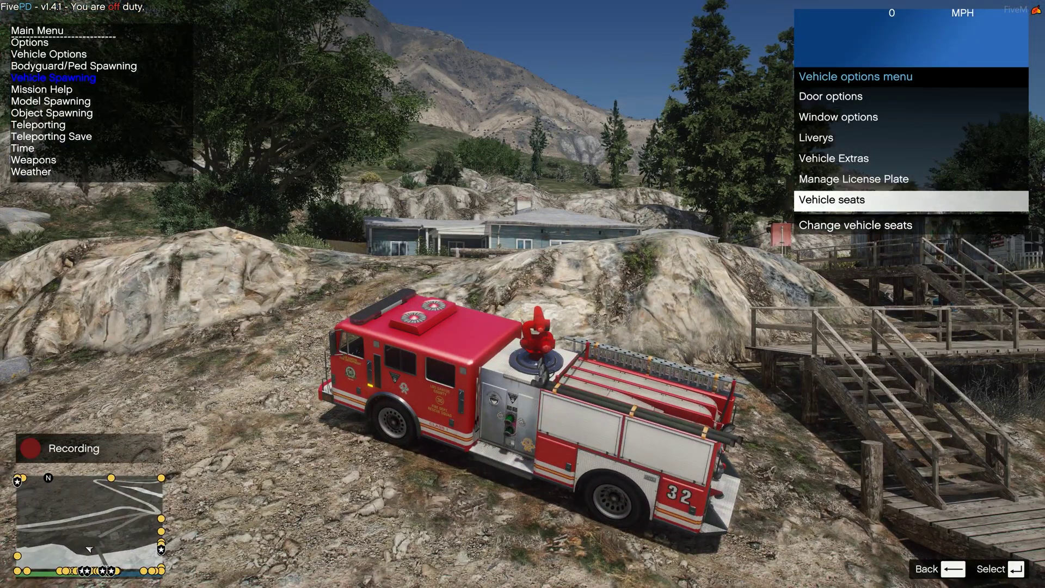
- Close the trainer's Main Menu in FiveM and go to Door options in the Vehicle options menu
key(BackSpace)
key(F1)
key(F3)
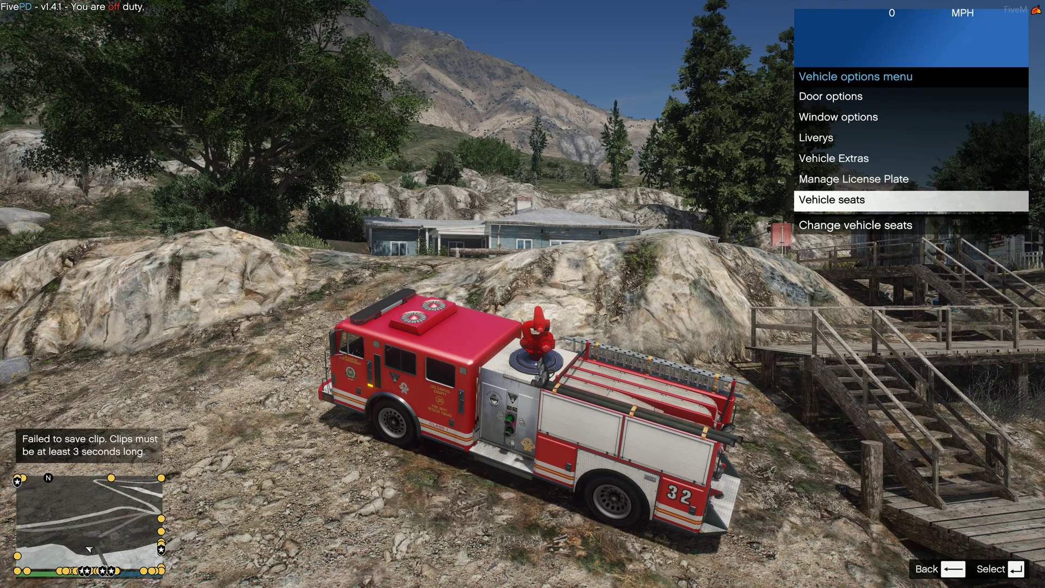
key(Up)
key(Up)
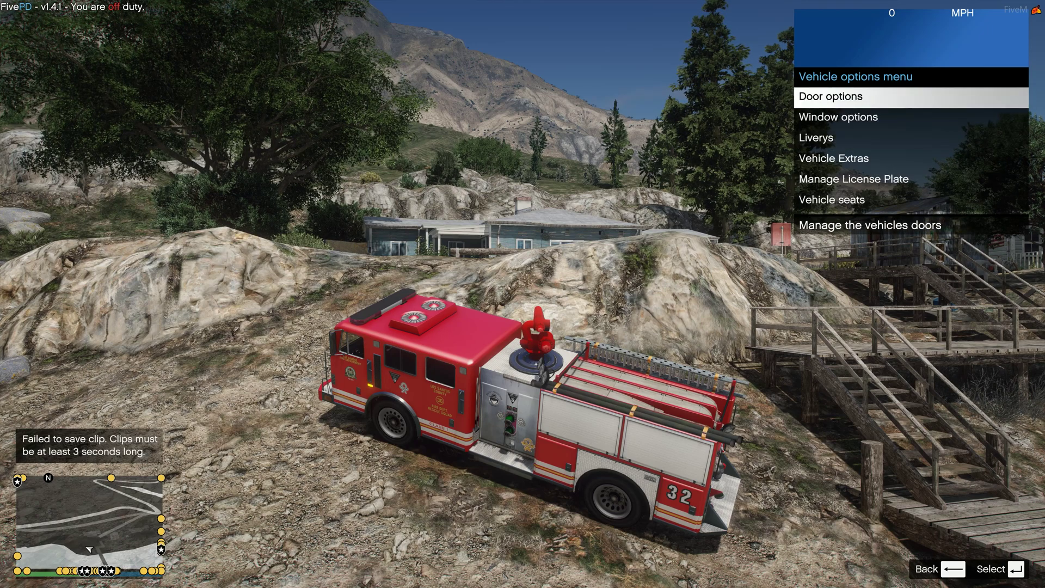
- Enter Door options, go through its entries and toggle the Front Left Door twice
key(Return)
key(Up)
key(Up)
key(Up)
key(Up)
key(Up)
key(Up)
key(Up)
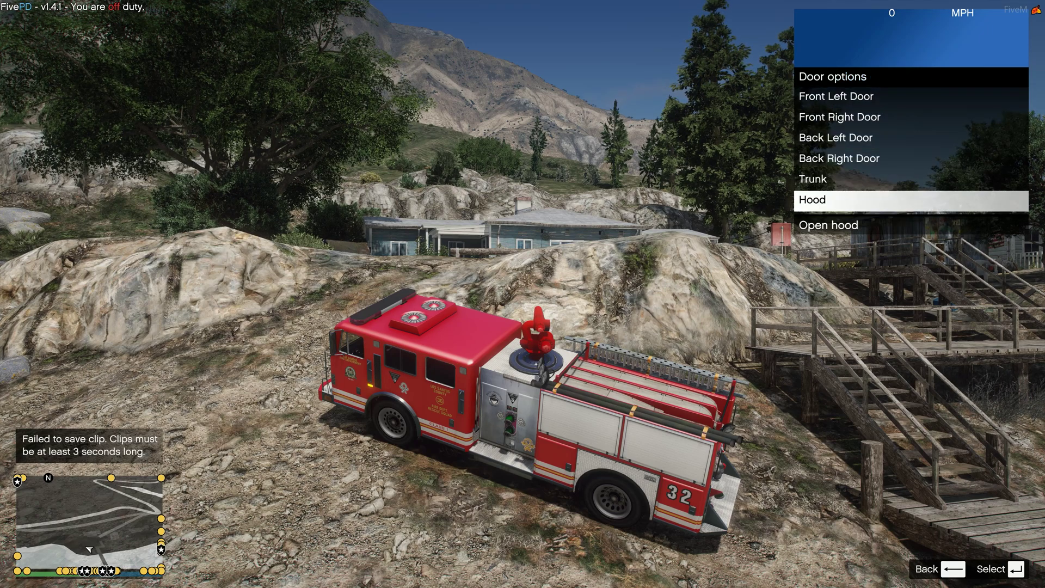
key(Down)
key(Return)
- Toggle the Back Left Door twice, go through the remaining door entries and return to the Vehicle options menu
key(Return)
key(Down)
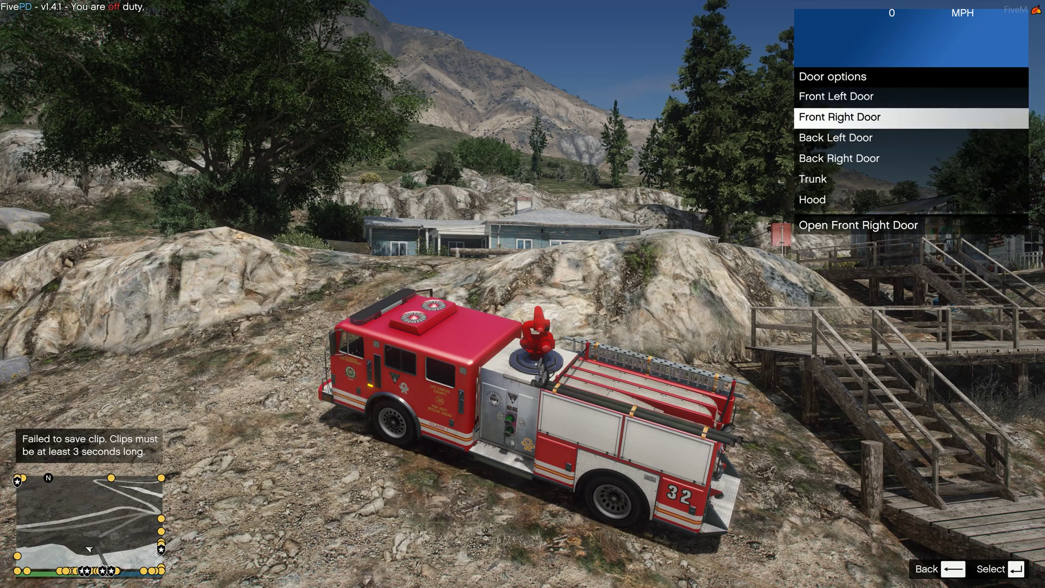
key(Down)
key(Return)
key(Return)
key(Down)
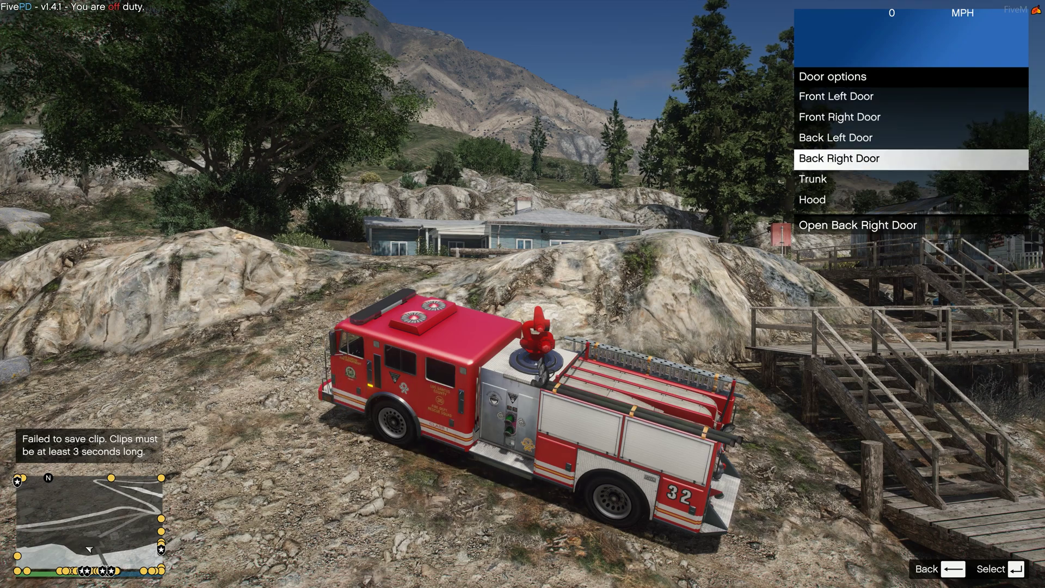
key(Down)
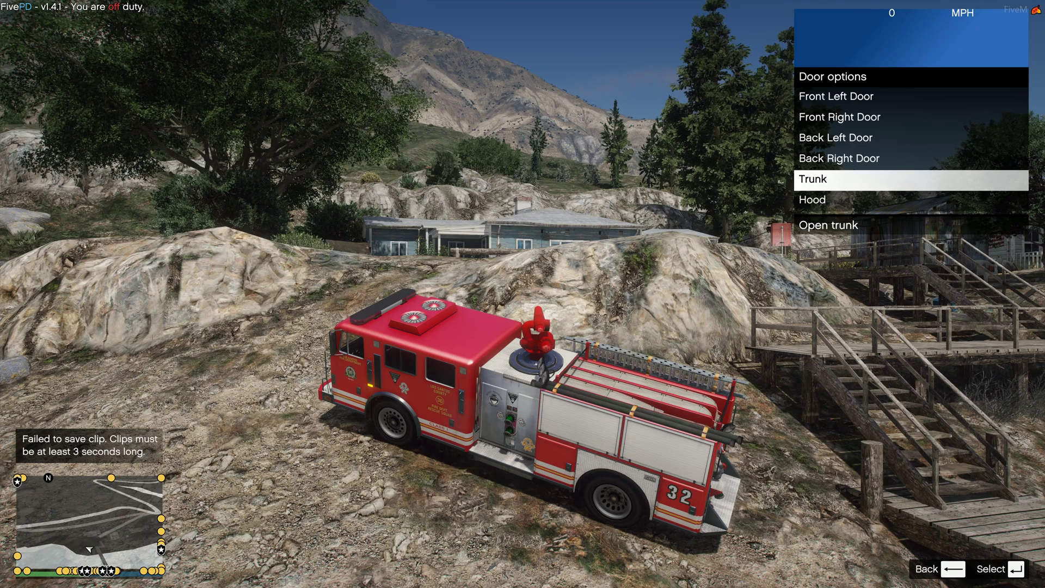
key(Down)
key(BackSpace)
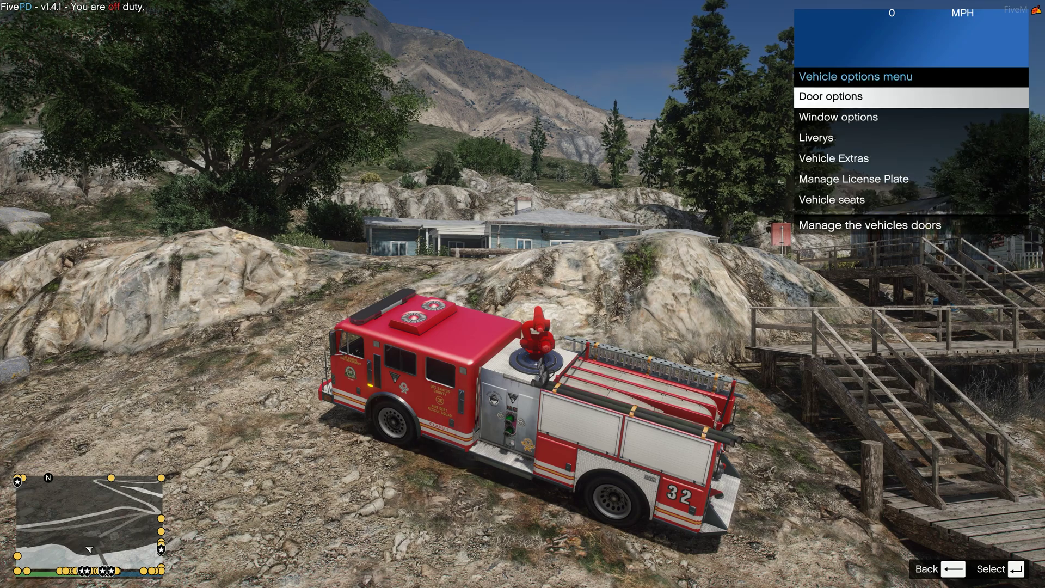
- Roll the fire truck's front windows down and back up through Window options
key(Down)
key(Return)
key(Up)
key(Up)
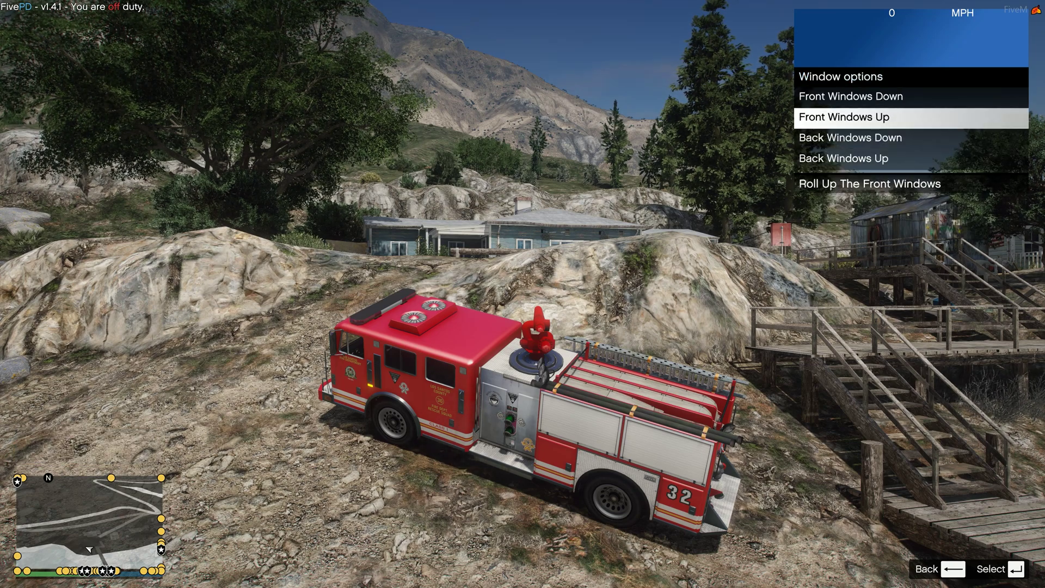
key(Up)
key(Return)
key(Down)
key(Return)
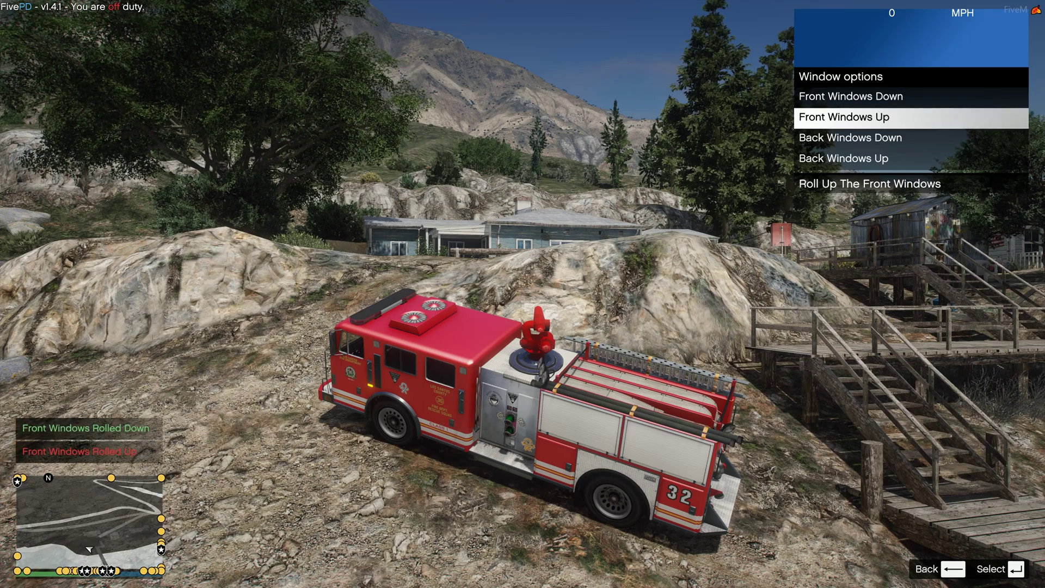
- Roll the fire truck's back windows down and back up and return to the Vehicle options menu
key(Down)
key(Return)
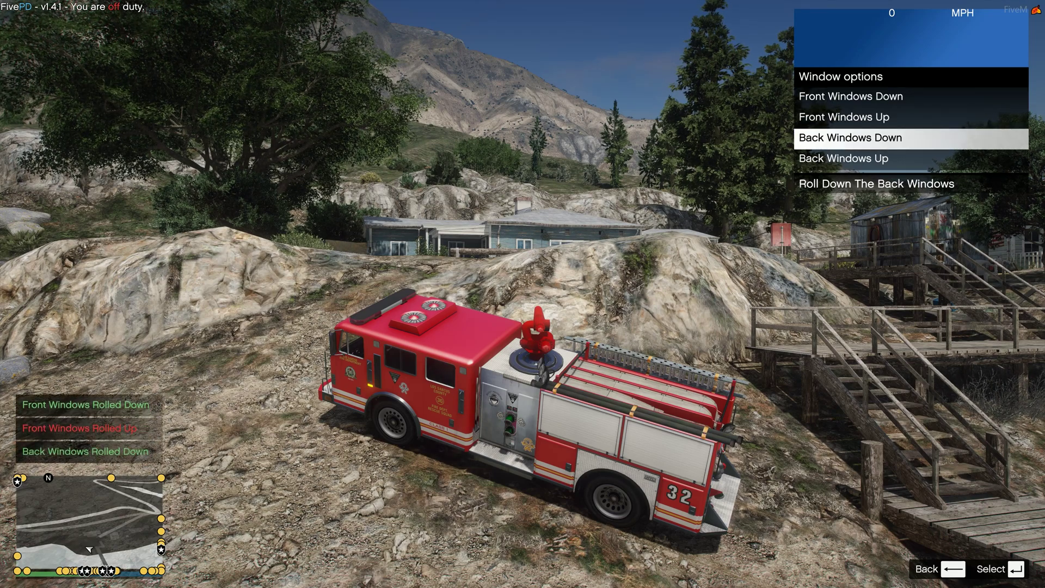
key(Down)
key(Return)
key(BackSpace)
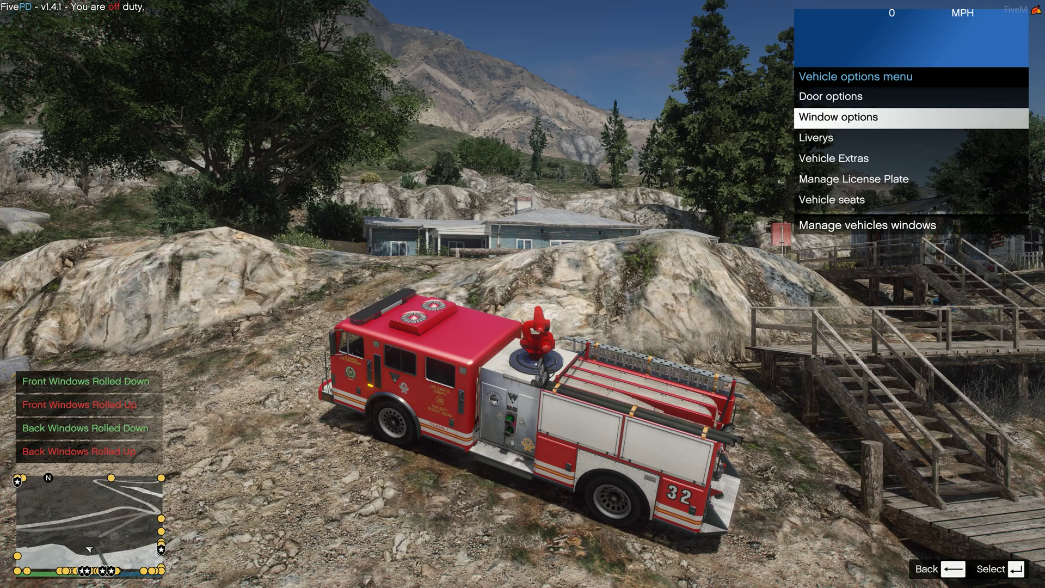
- Check the Liverys and Vehicle Extras submenus of the Vehicle options menu
key(Down)
key(Return)
key(BackSpace)
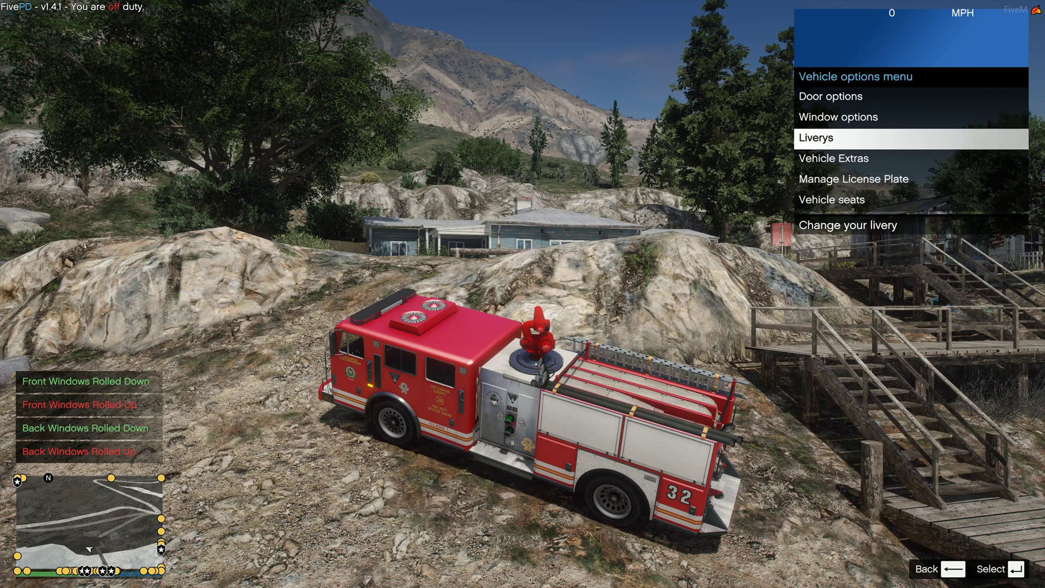
key(Down)
key(Return)
key(BackSpace)
key(Down)
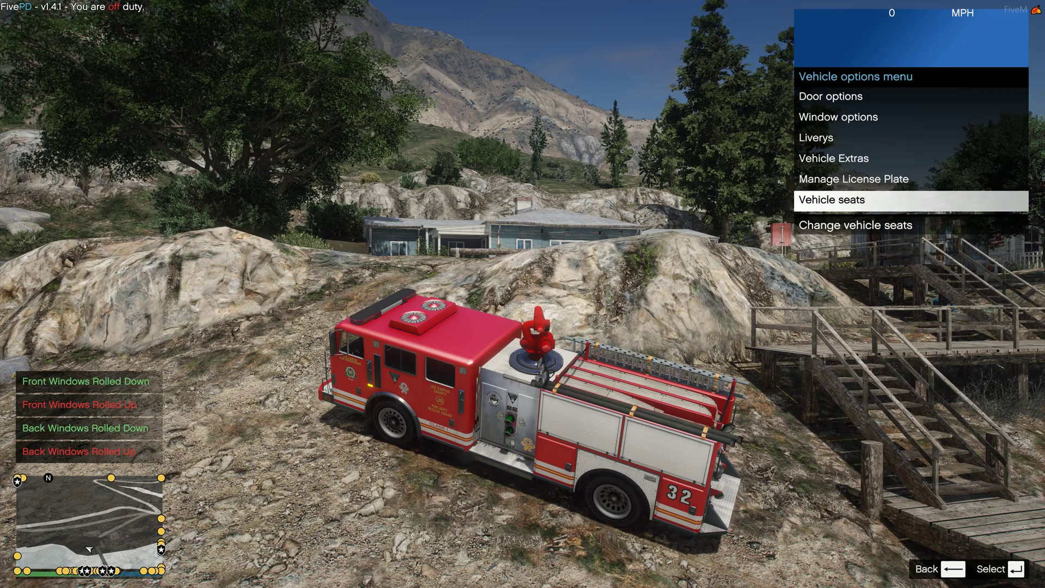
- Change the fire truck's license plate to "sdsdsd" through Manage License Plate
key(Up)
key(Return)
key(Down)
key(Return)
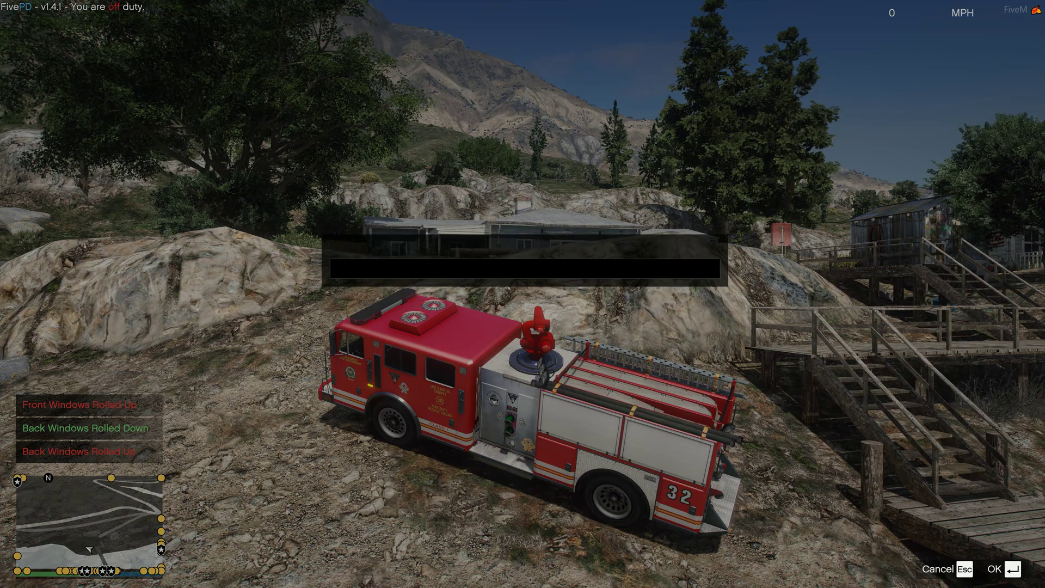
text(sdsdsd)
key(Return)
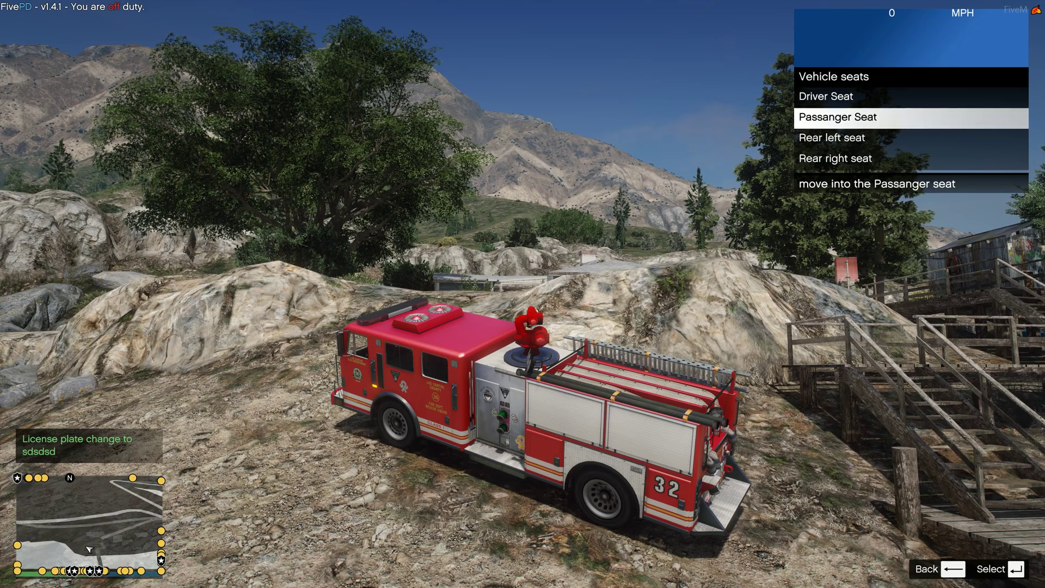
- Leave the Vehicle options menu and get out of the fire truck to walk away on foot
key(BackSpace)
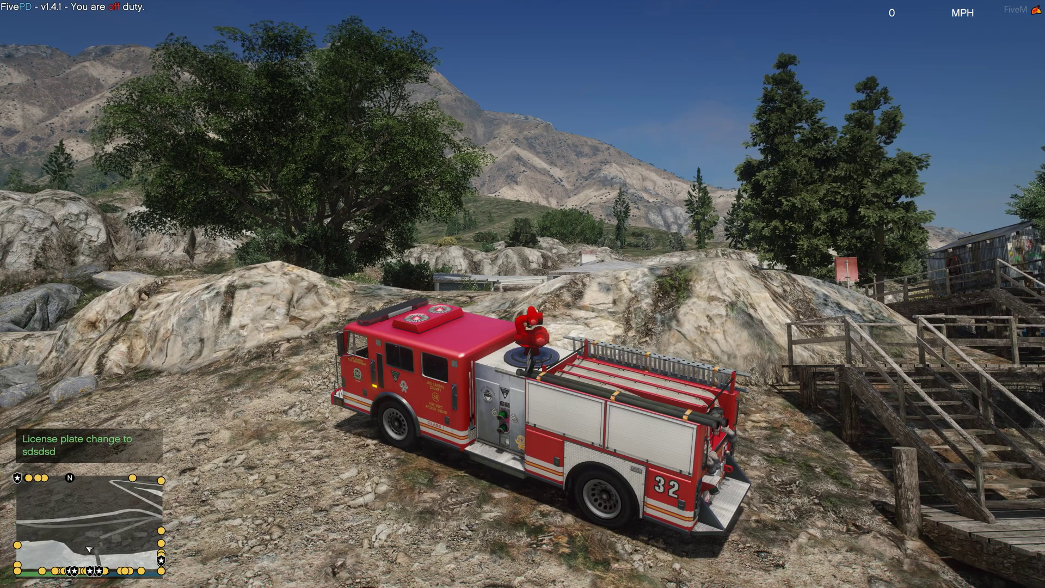
key(f)
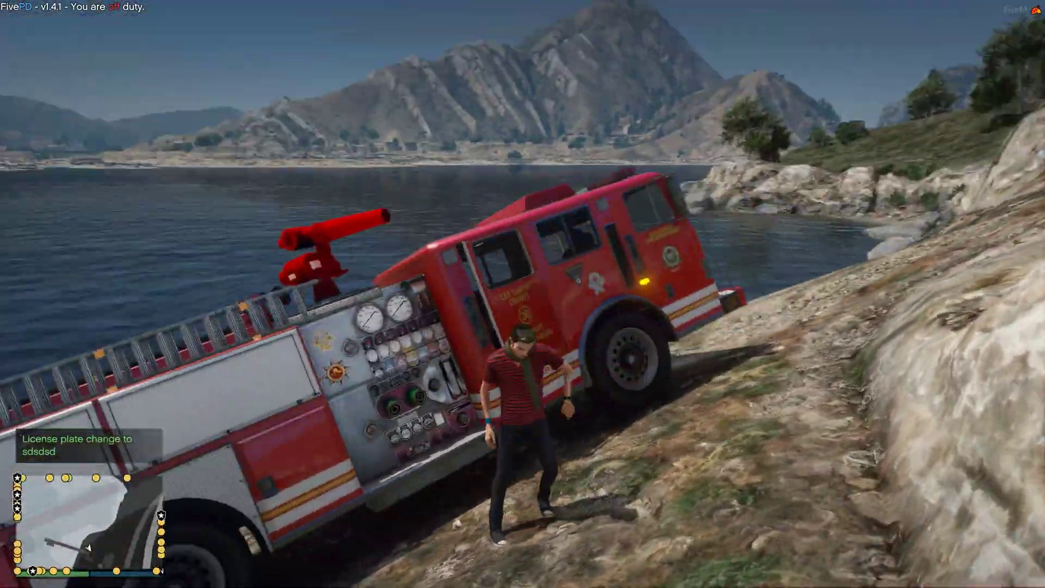
key(w)
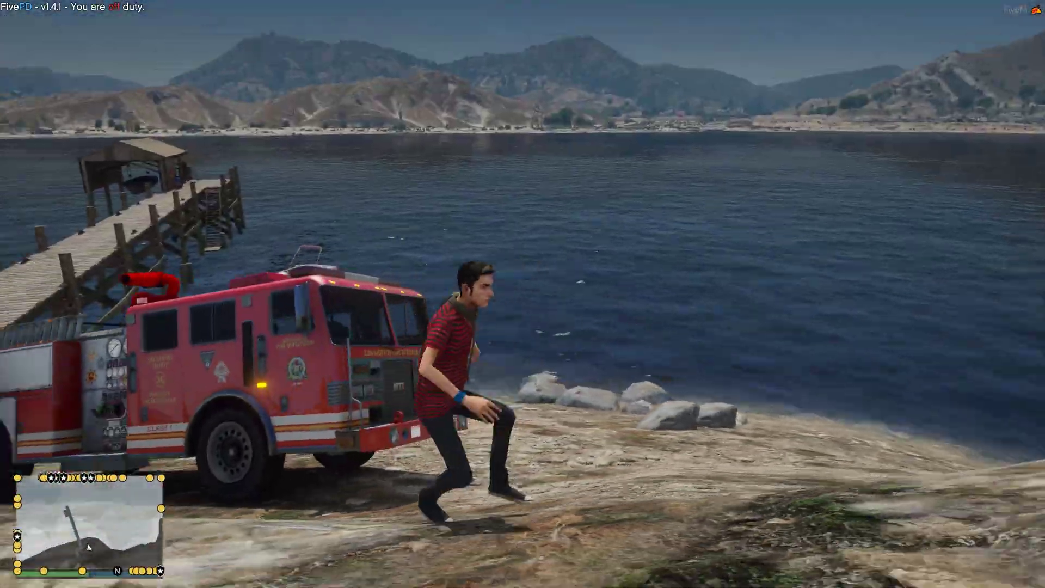
key(s)
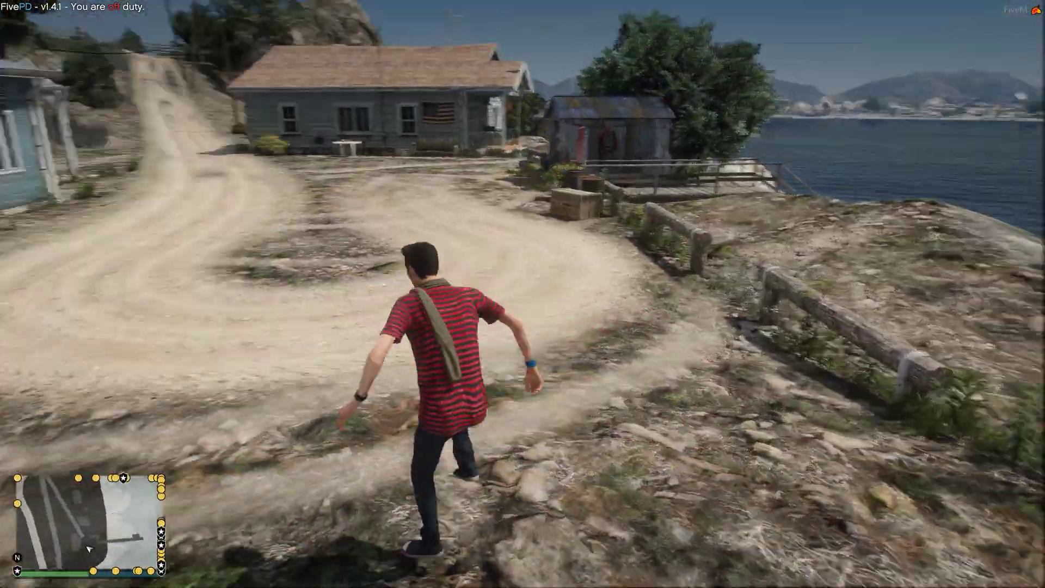